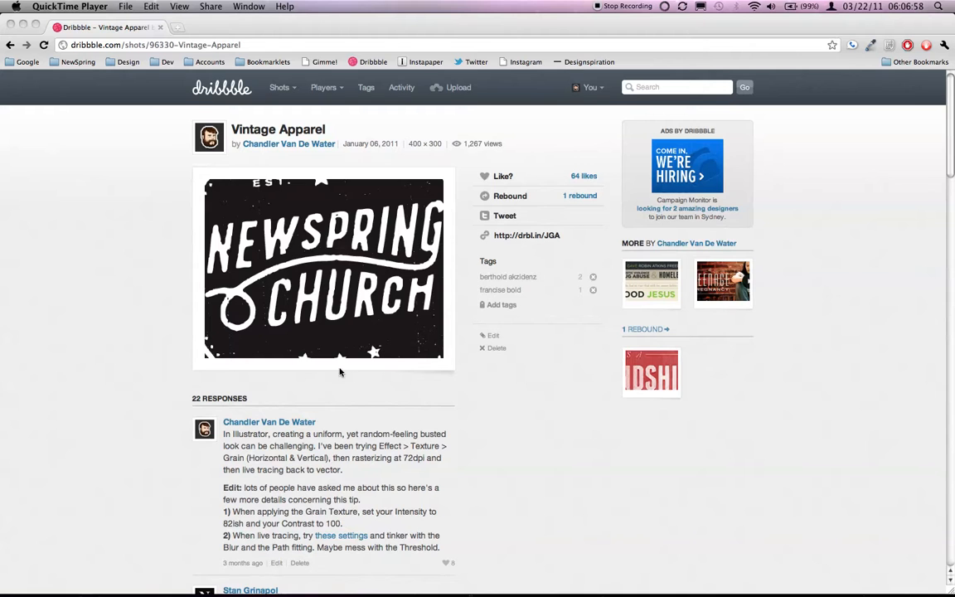
Look over the grain-texture tip in the Dribbble post's first response and leave Chrome for the logo document in Illustrator.
left_click(235, 437)
left_click_drag(238, 435, 411, 537)
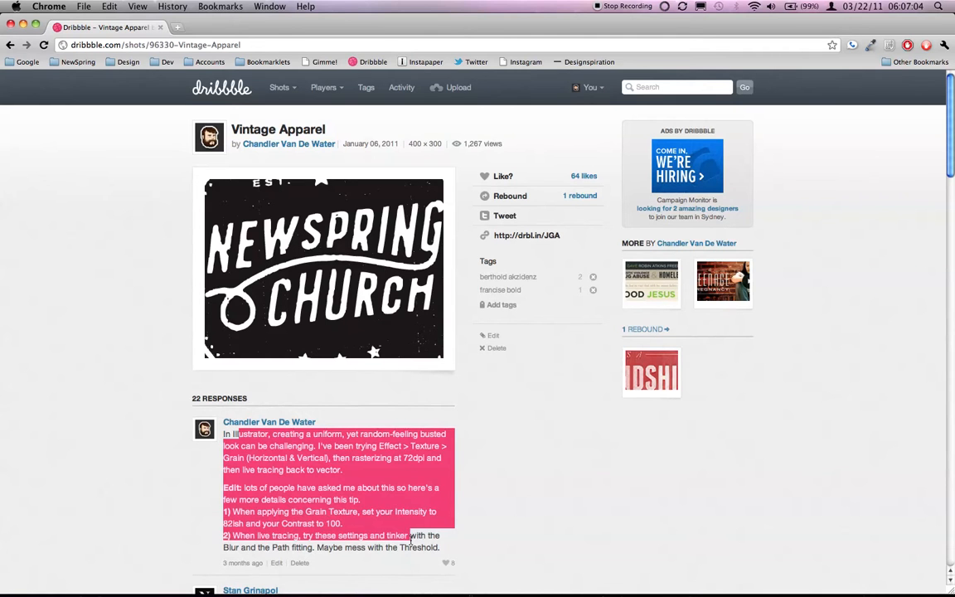
left_click(431, 533)
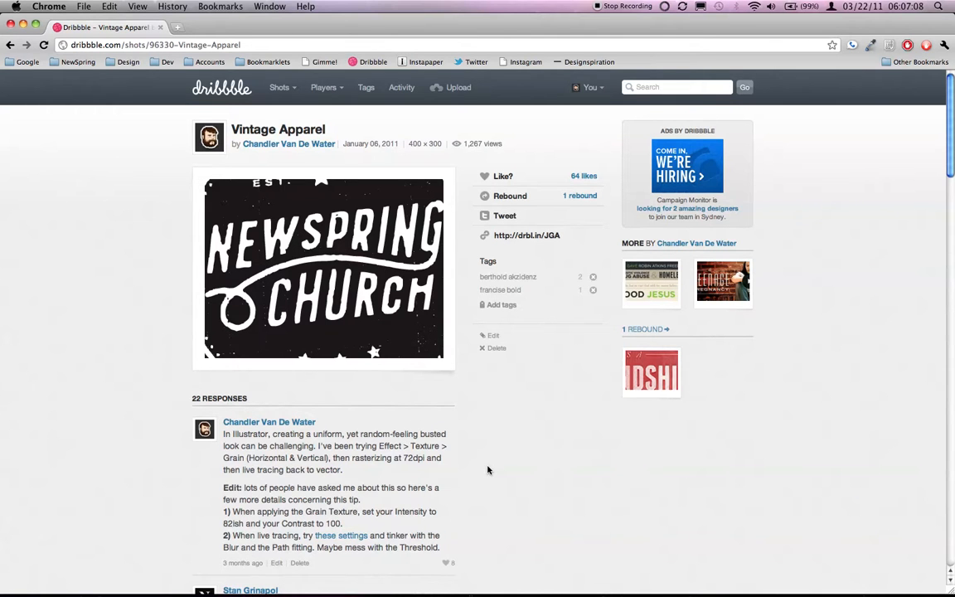
key("super+q")
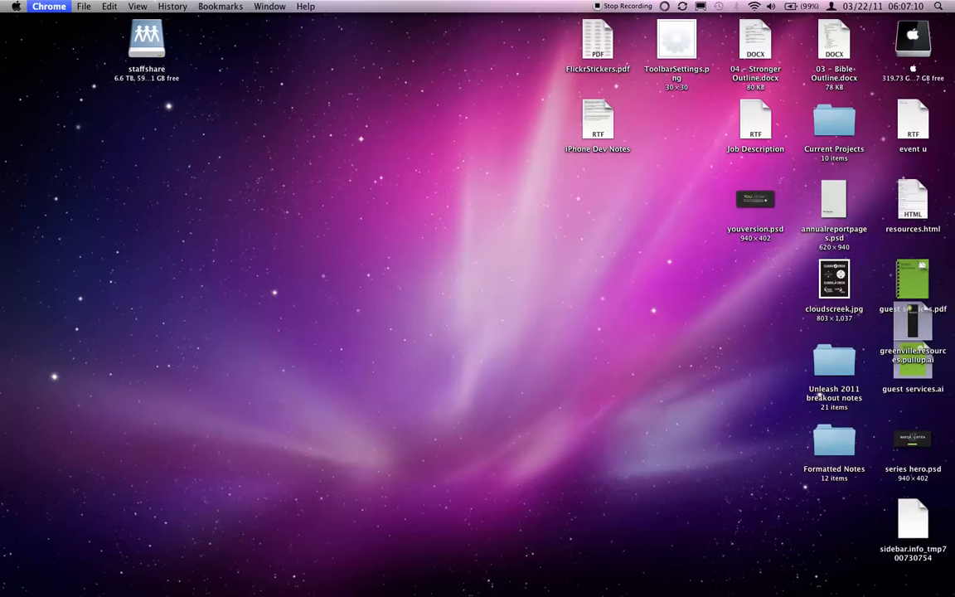
key("super+Tab")
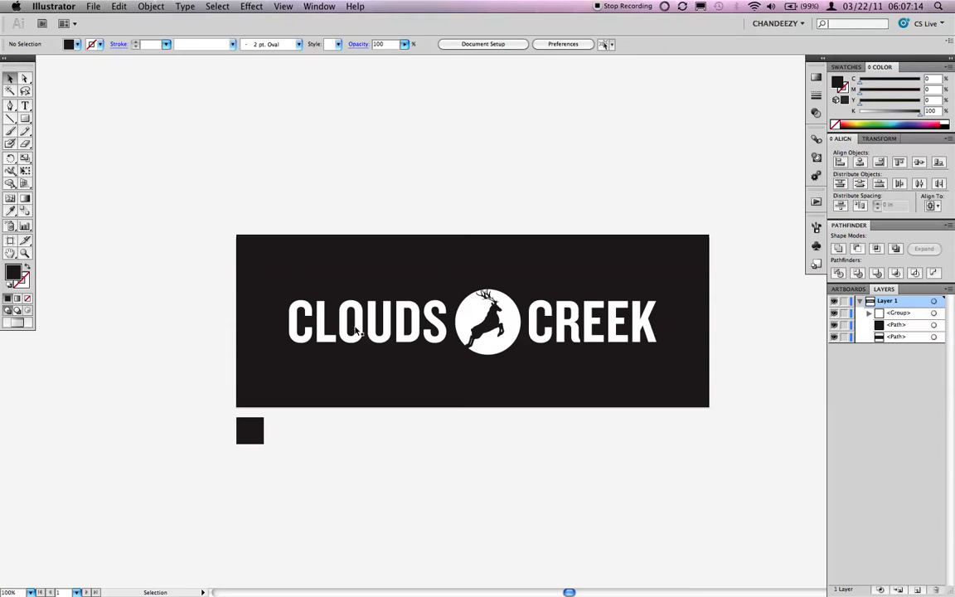
left_click(593, 324)
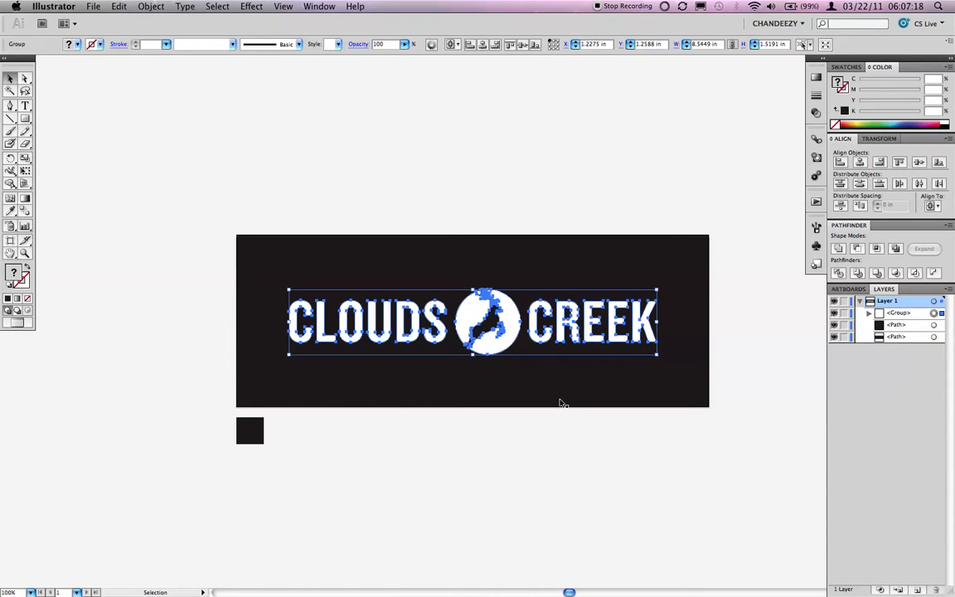
left_click(499, 443)
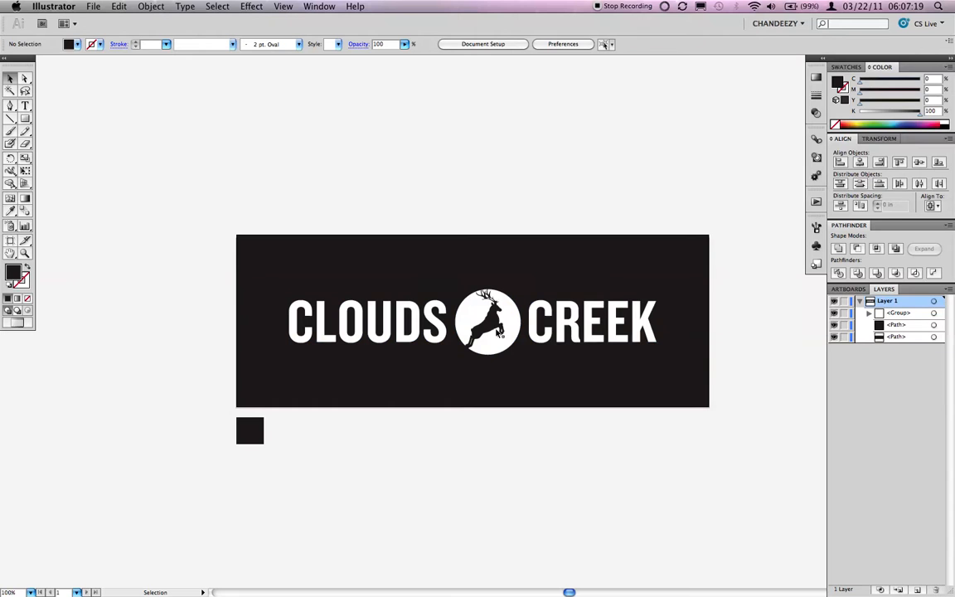
left_click(475, 311)
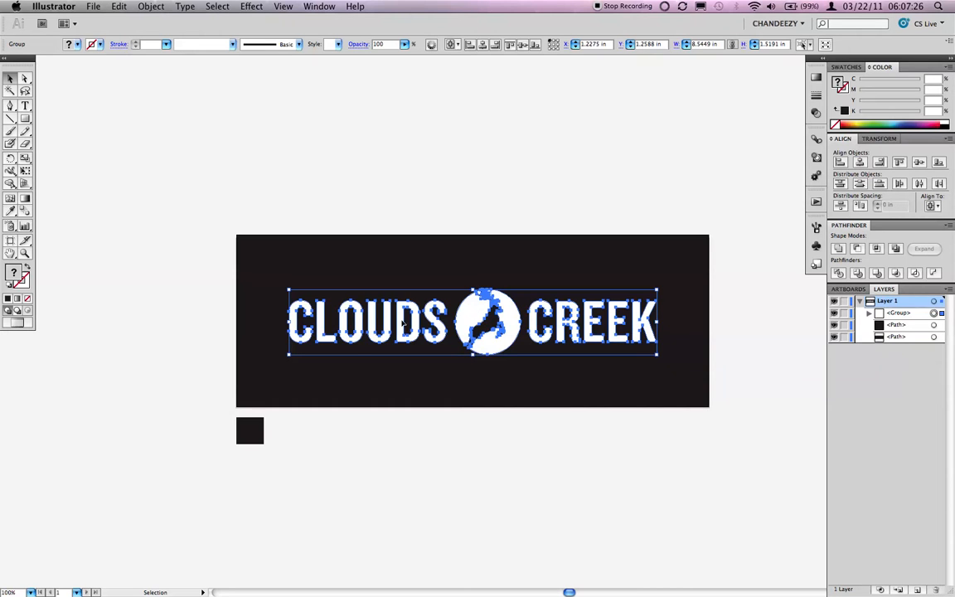
left_click(486, 431)
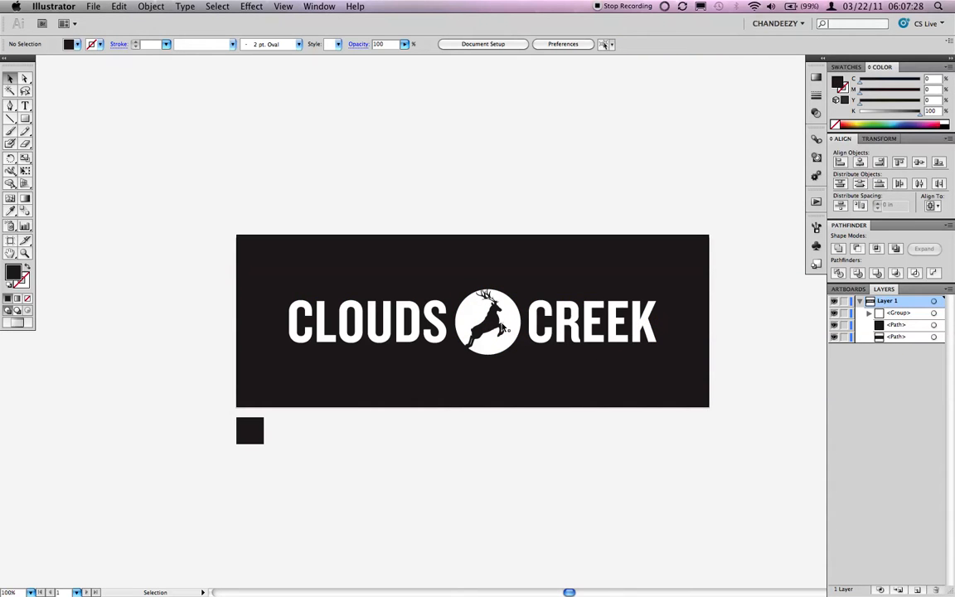
Hide the large black background path and recolour the logo group with the black sampled from the small square.
left_click(514, 324)
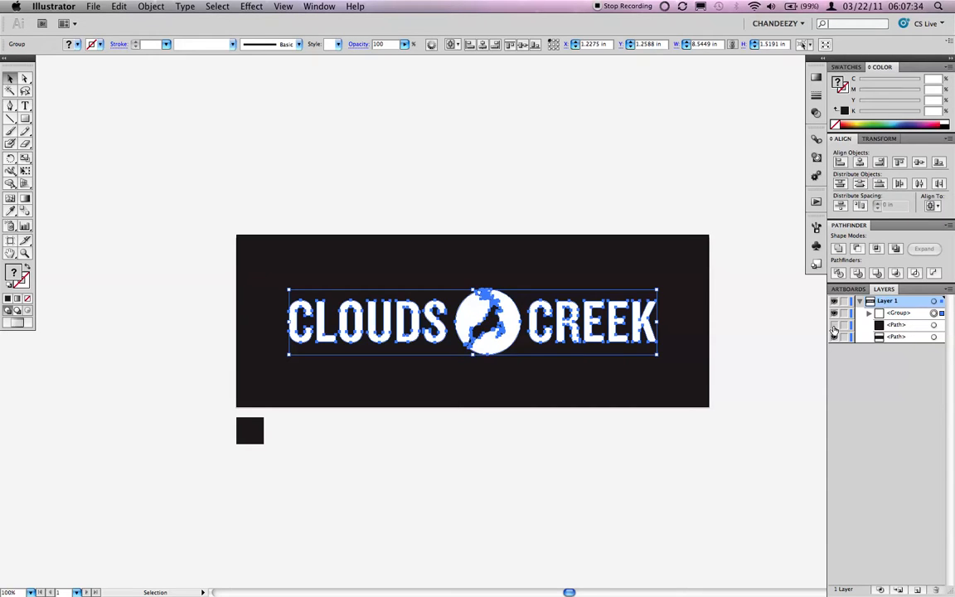
left_click(834, 325)
left_click(834, 324)
left_click(834, 336)
key("i")
left_click(250, 430)
key("v")
left_click(456, 434)
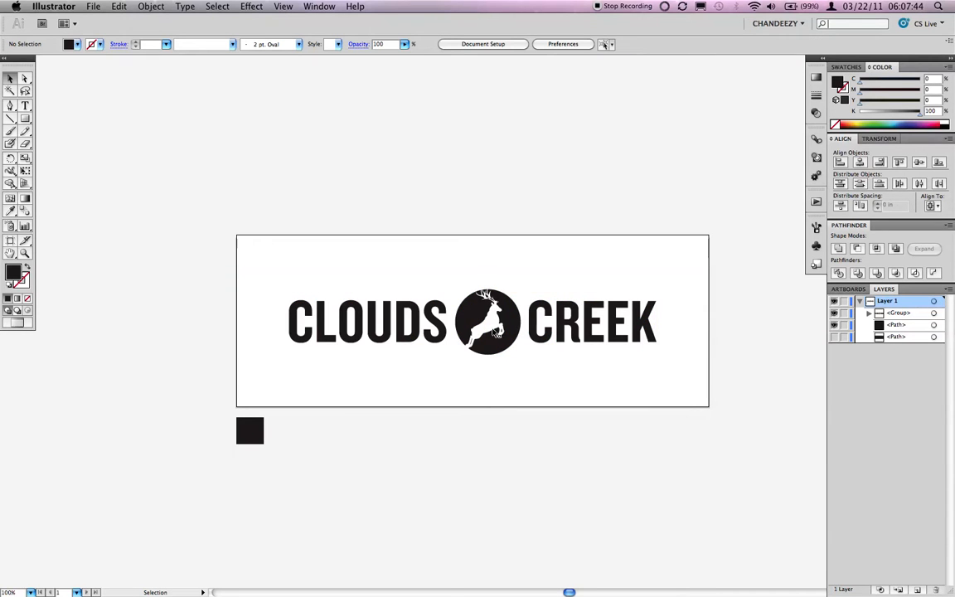
Apply the Grain texture effect to the logo group with intensity 84, contrast 100 and Horizontal grain type.
left_click(501, 349)
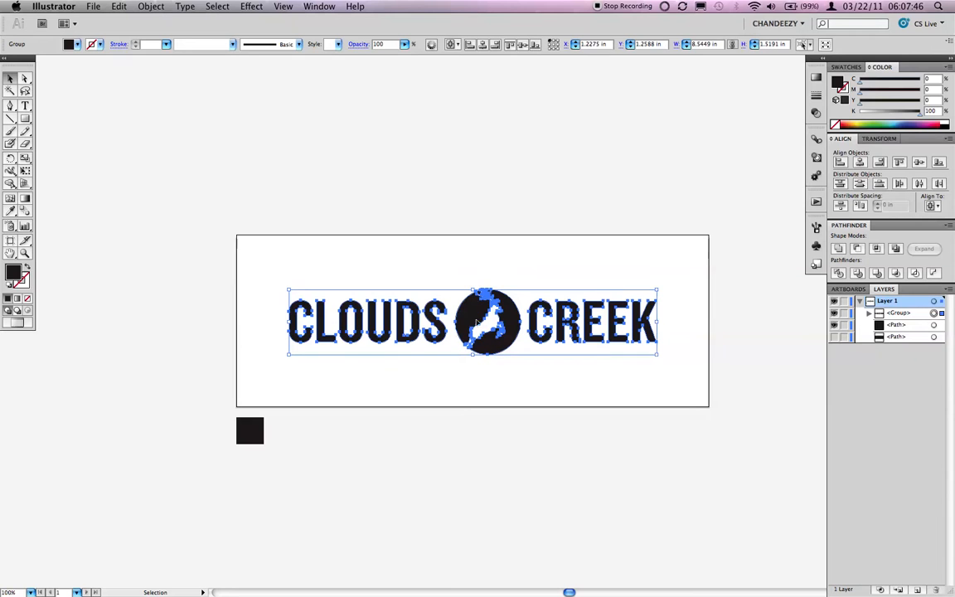
key("super+equal")
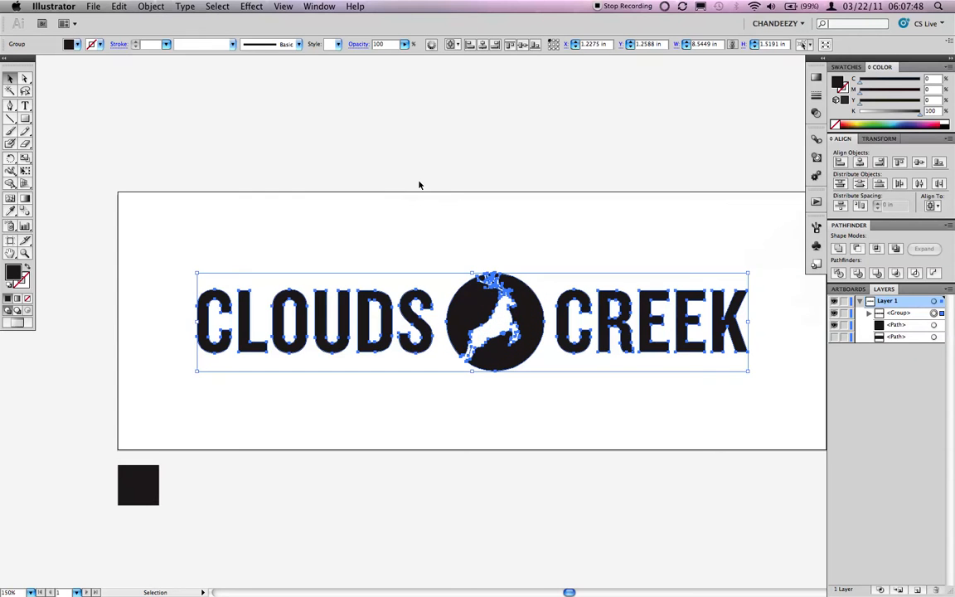
left_click_drag(516, 192, 477, 162)
left_click(252, 7)
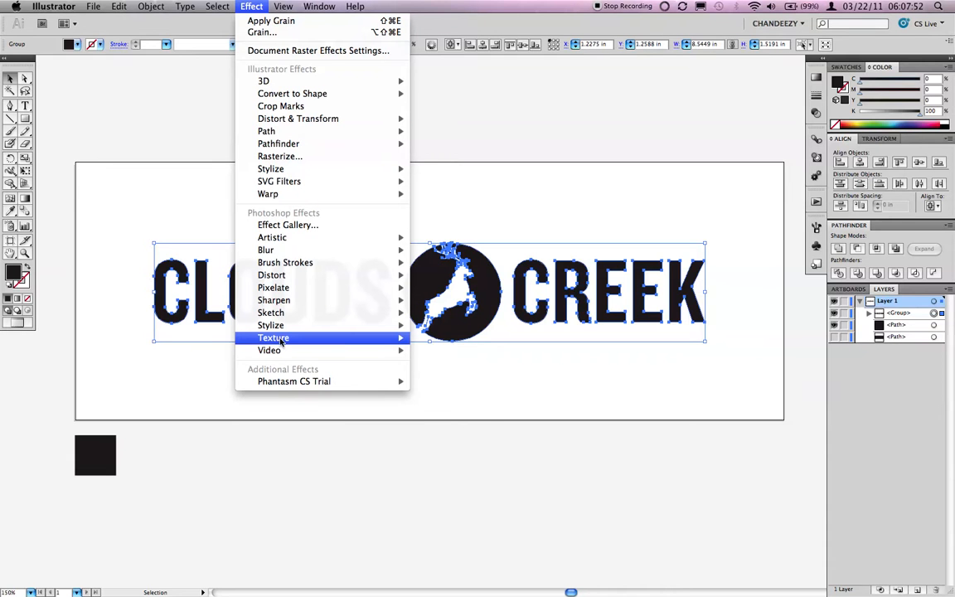
mouse_move(274, 337)
left_click(451, 349)
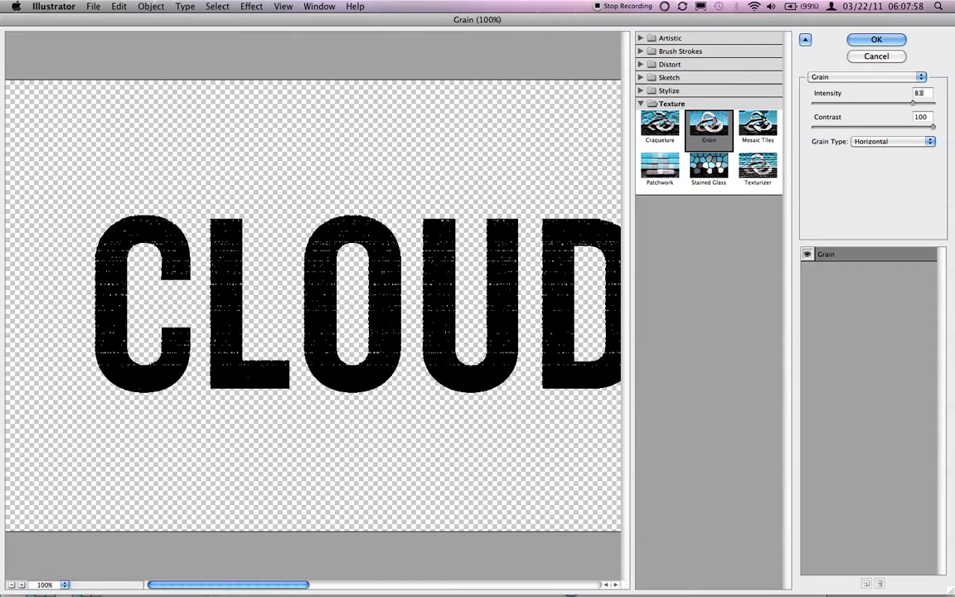
left_click(922, 93)
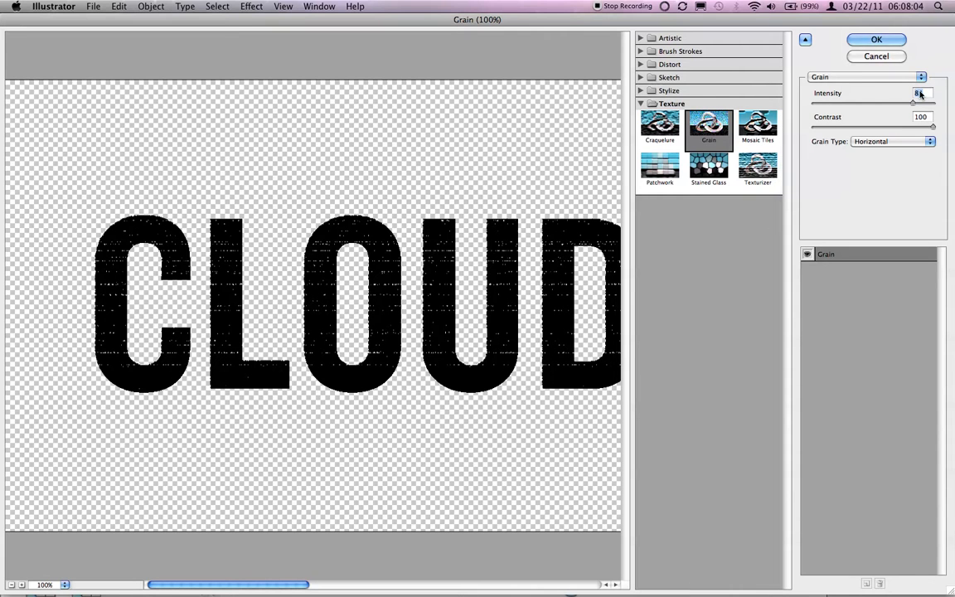
type("84")
left_click(878, 39)
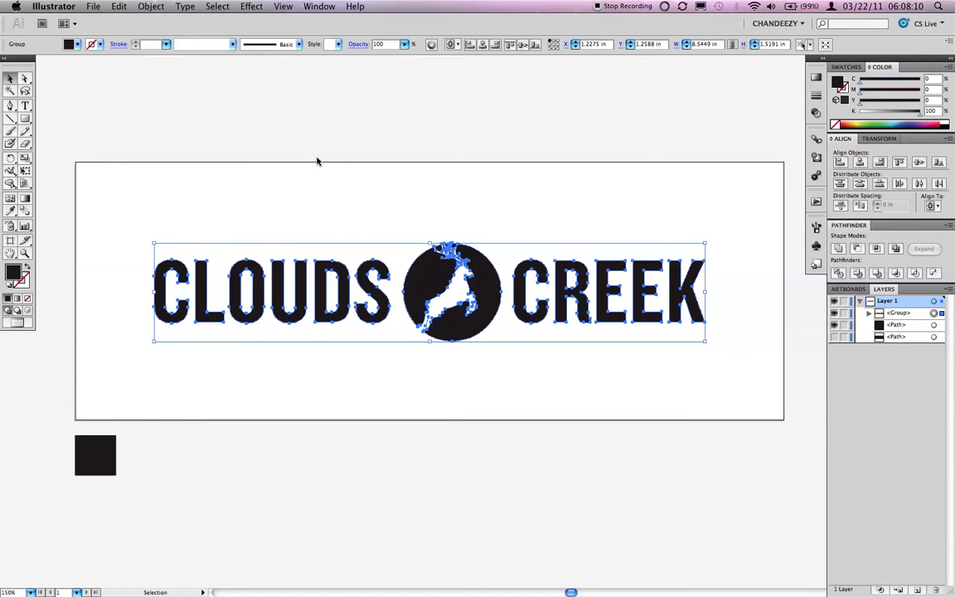
Add a second Grain effect to the logo group with Vertical grain type, intensity 84 and contrast 100.
left_click(259, 9)
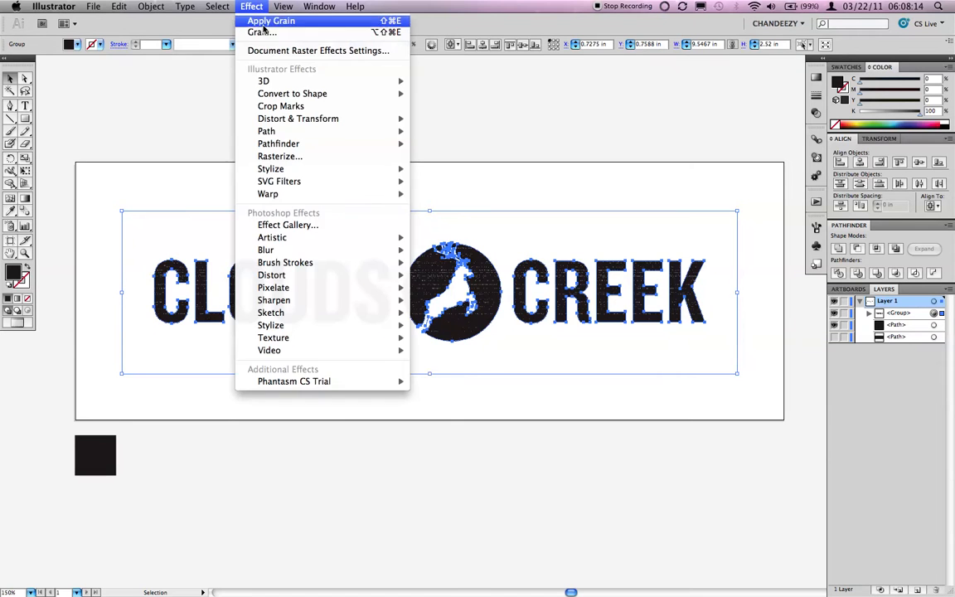
left_click(261, 32)
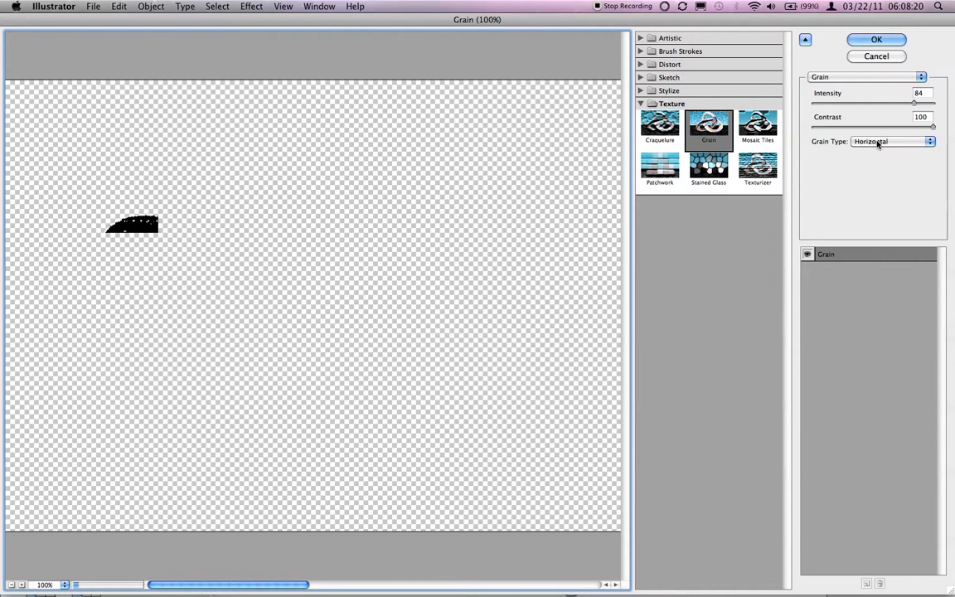
left_click(878, 142)
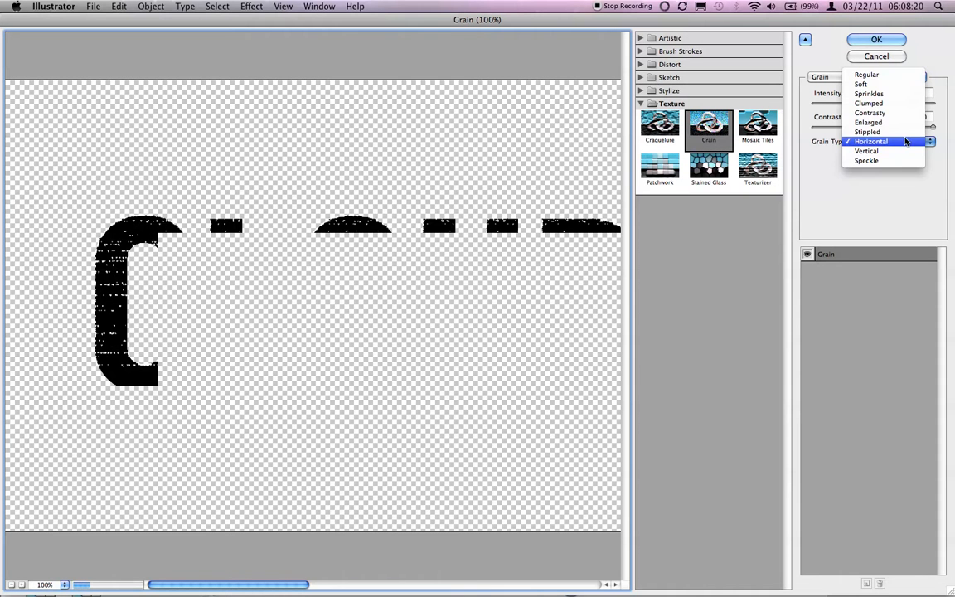
left_click(896, 153)
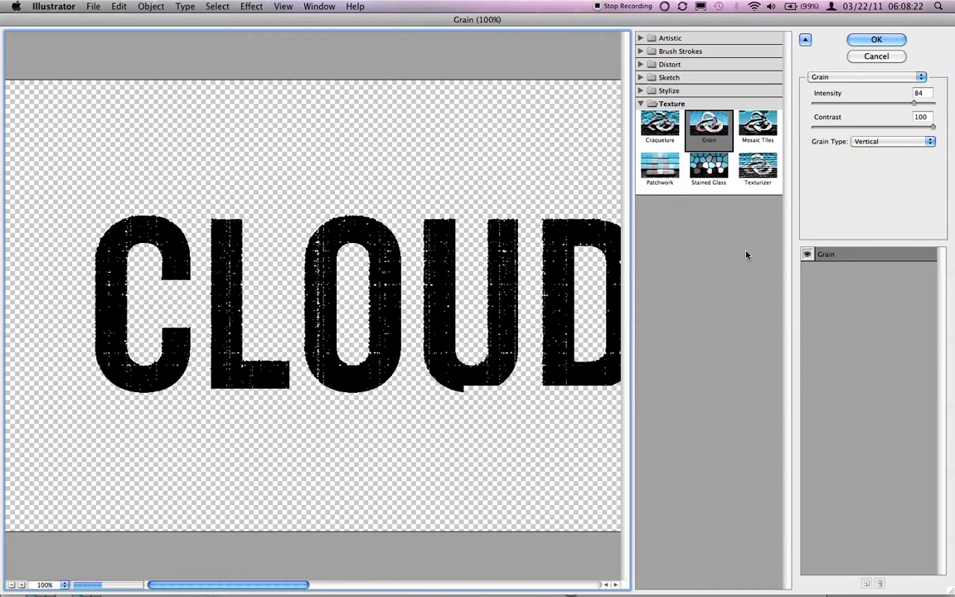
scroll(271, 336, "right", 10)
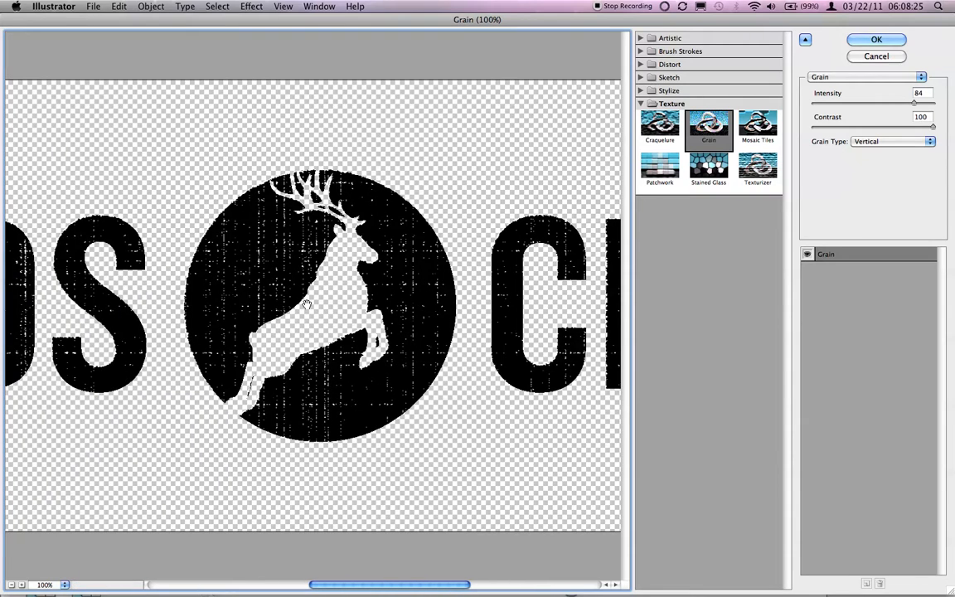
left_click(876, 38)
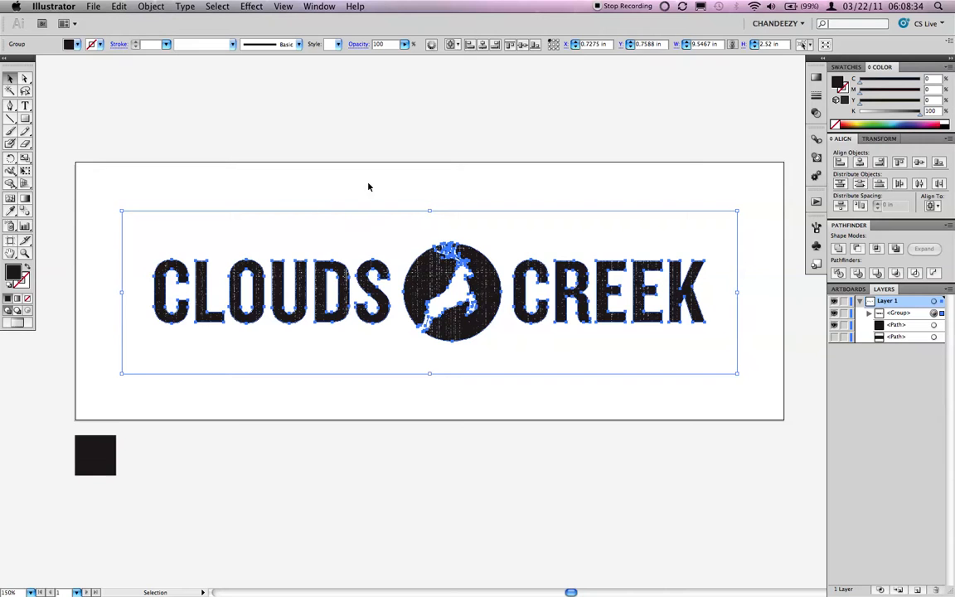
Rasterize the textured logo group at Medium (150 ppi) resolution with a transparent background.
left_click(349, 159)
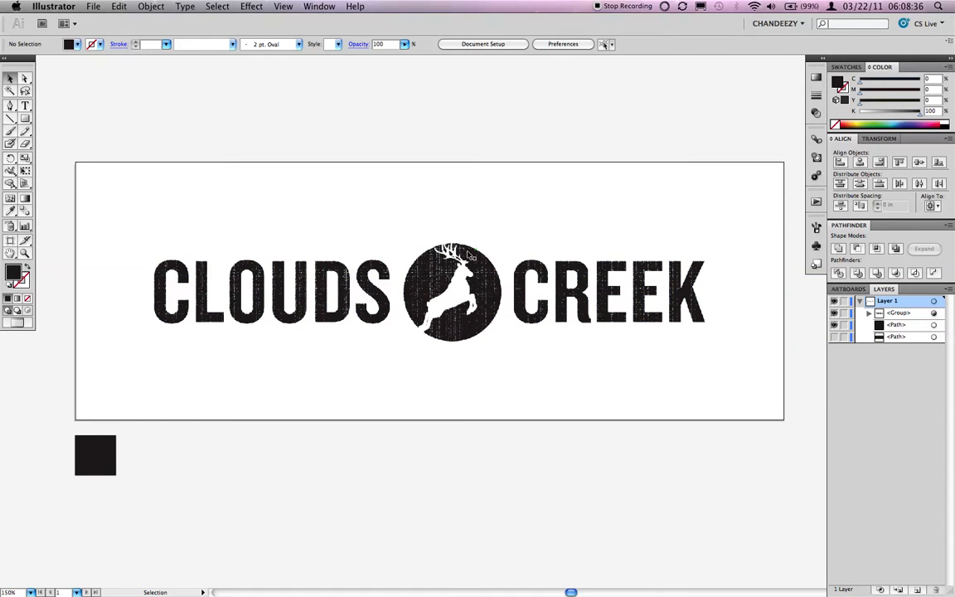
left_click(479, 252)
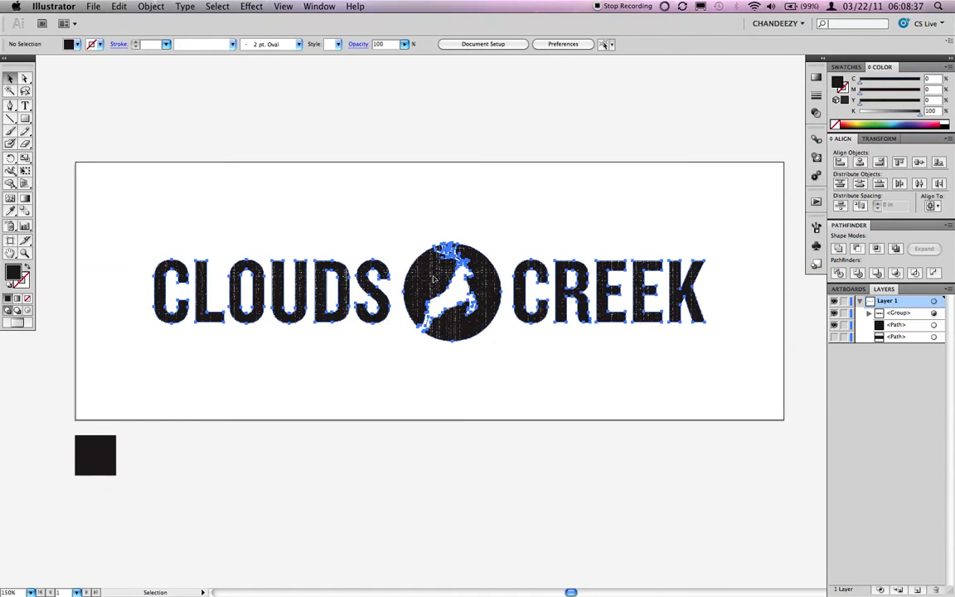
left_click(253, 7)
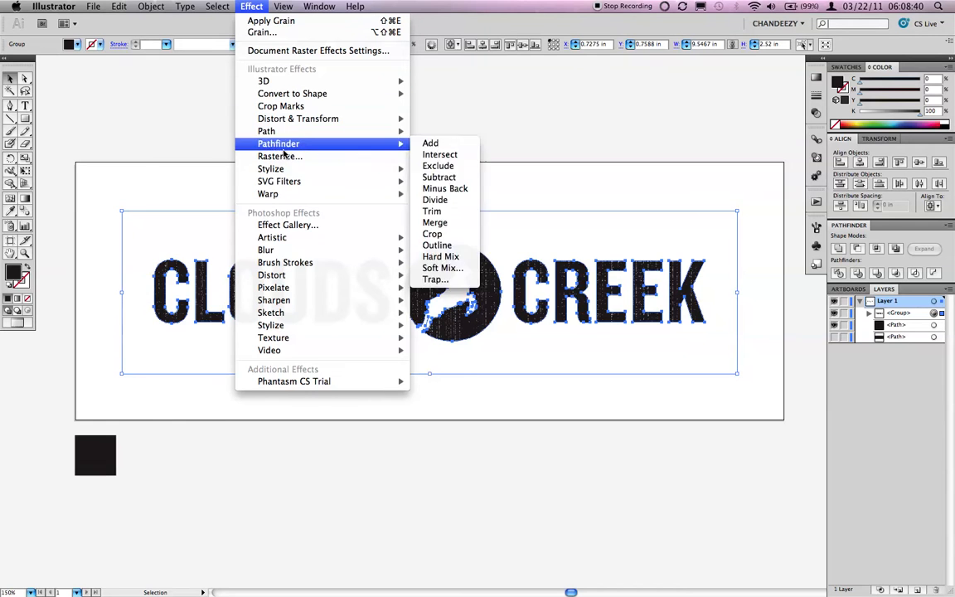
mouse_move(149, 7)
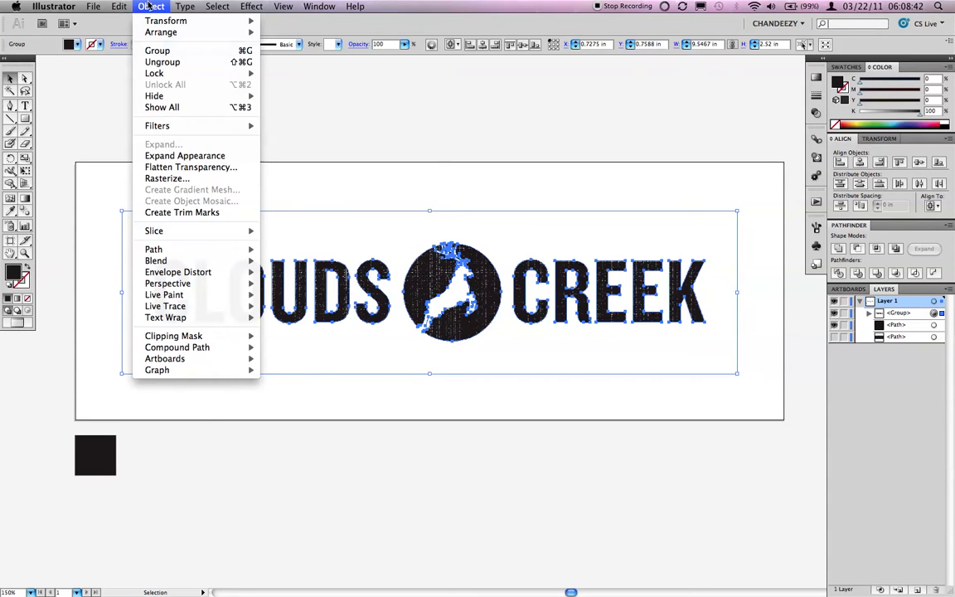
left_click(191, 181)
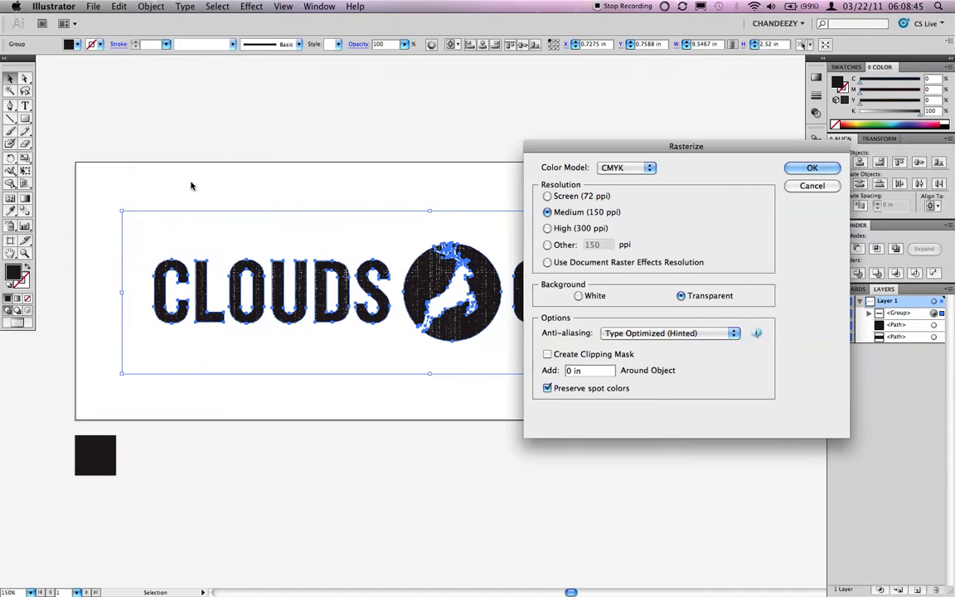
left_click(581, 196)
left_click(589, 213)
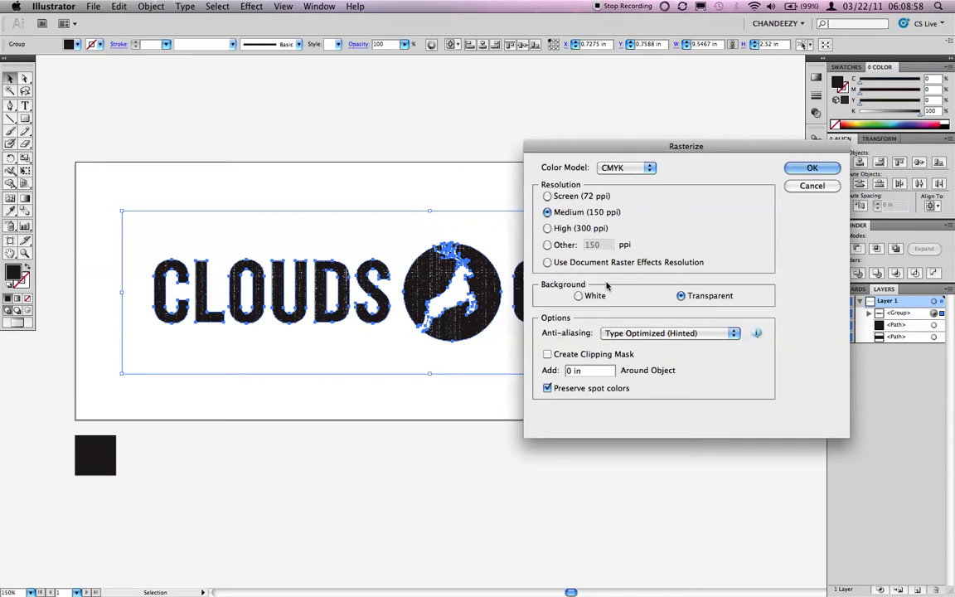
left_click(579, 296)
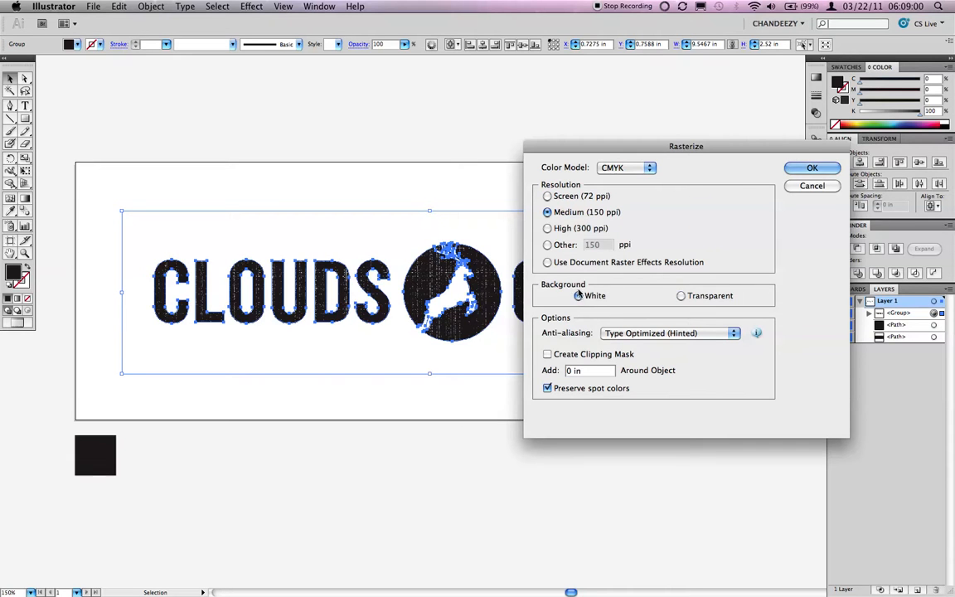
left_click(680, 296)
left_click(813, 168)
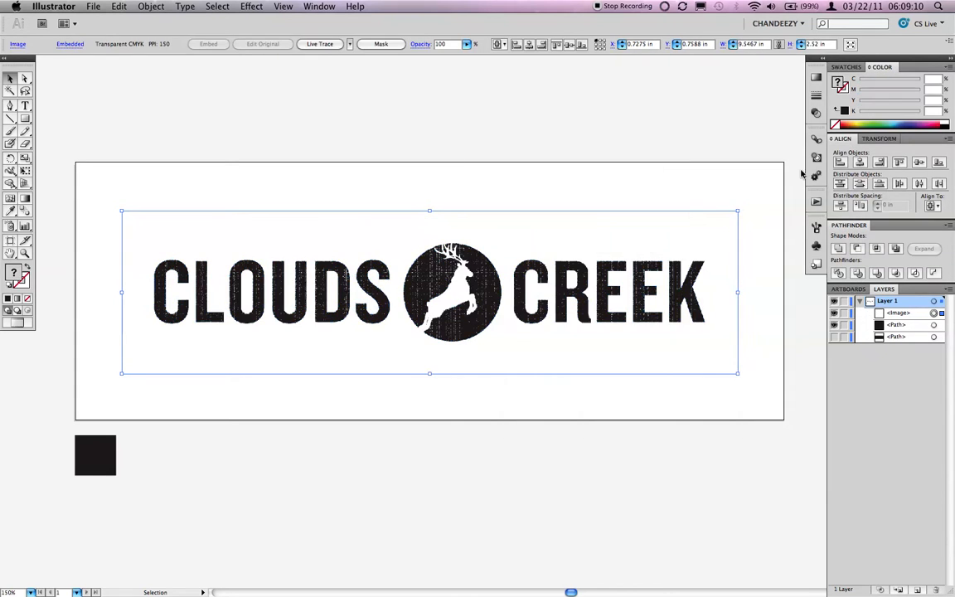
Open the tracing options for the rasterized logo, turn on the preview and load the Busted preset.
left_click(350, 44)
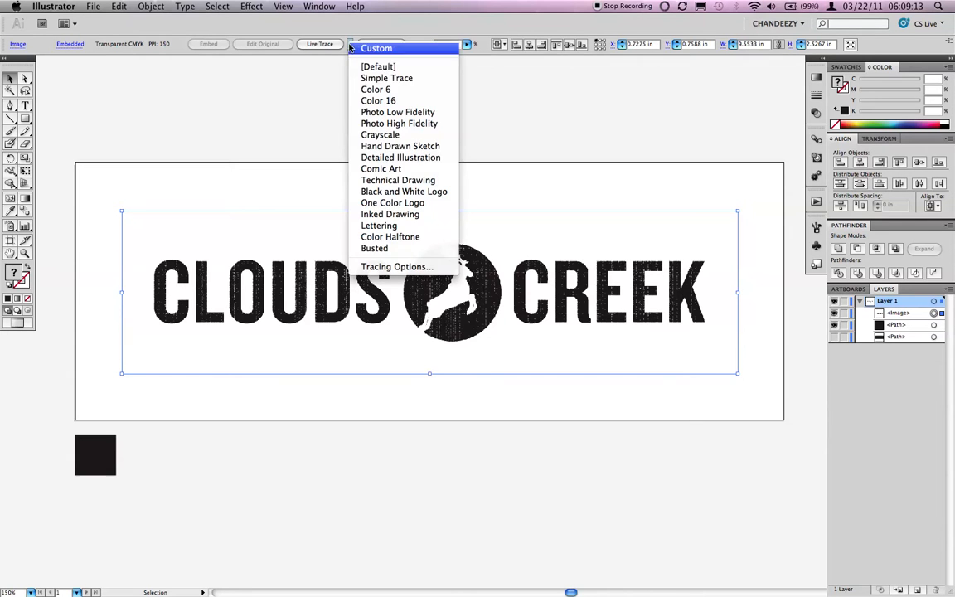
left_click(376, 266)
left_click_drag(711, 26, 790, 24)
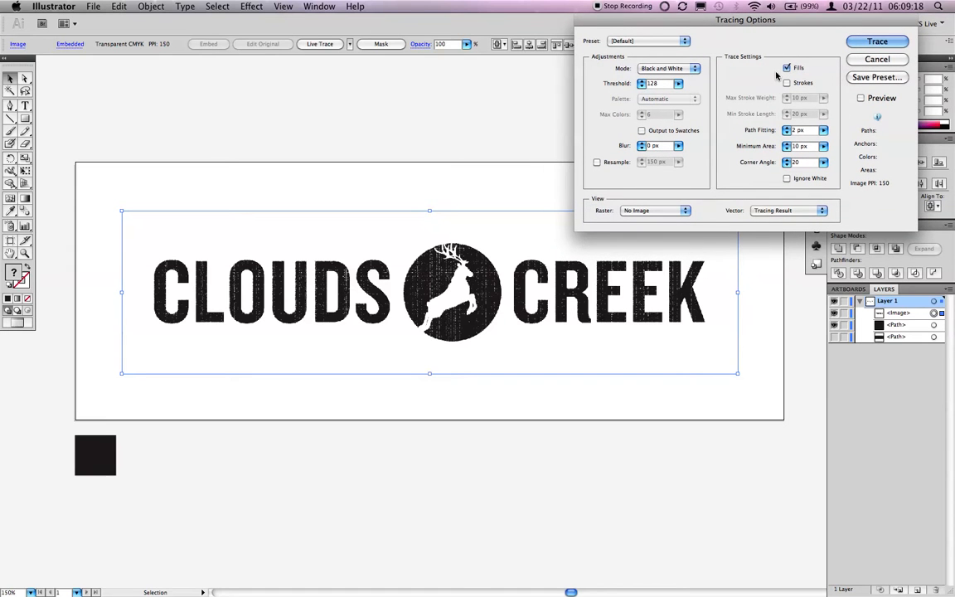
left_click(860, 99)
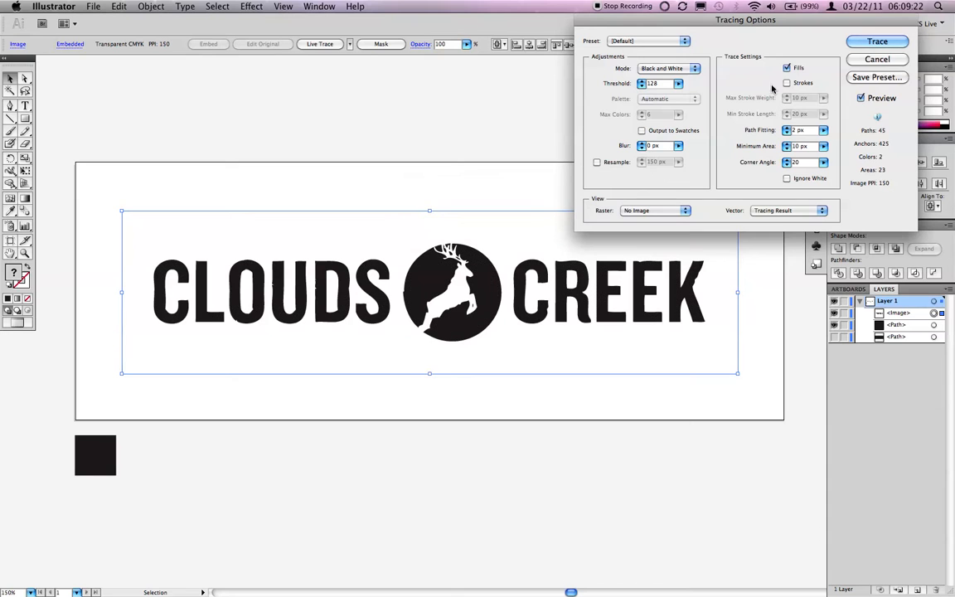
left_click(688, 42)
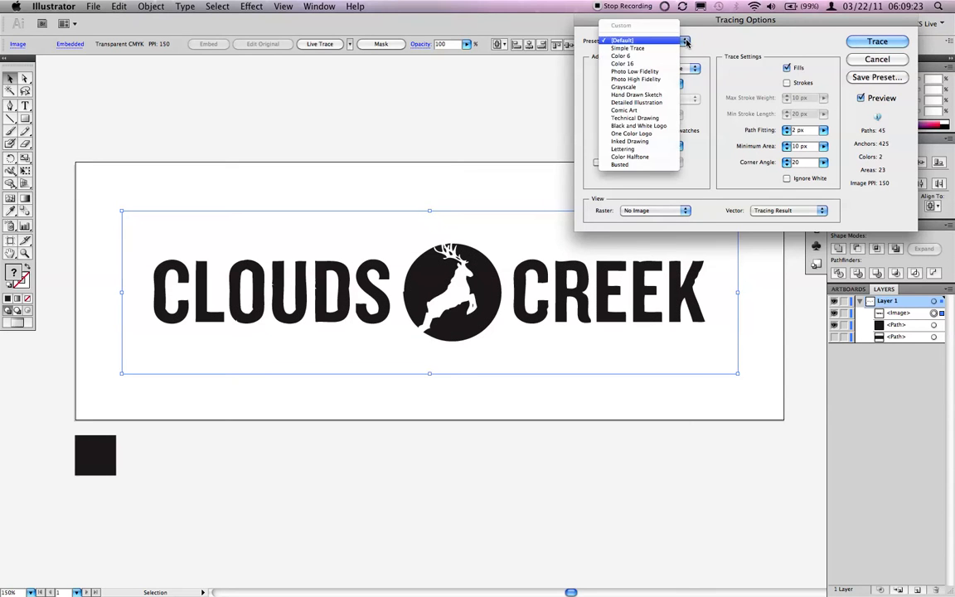
left_click(640, 167)
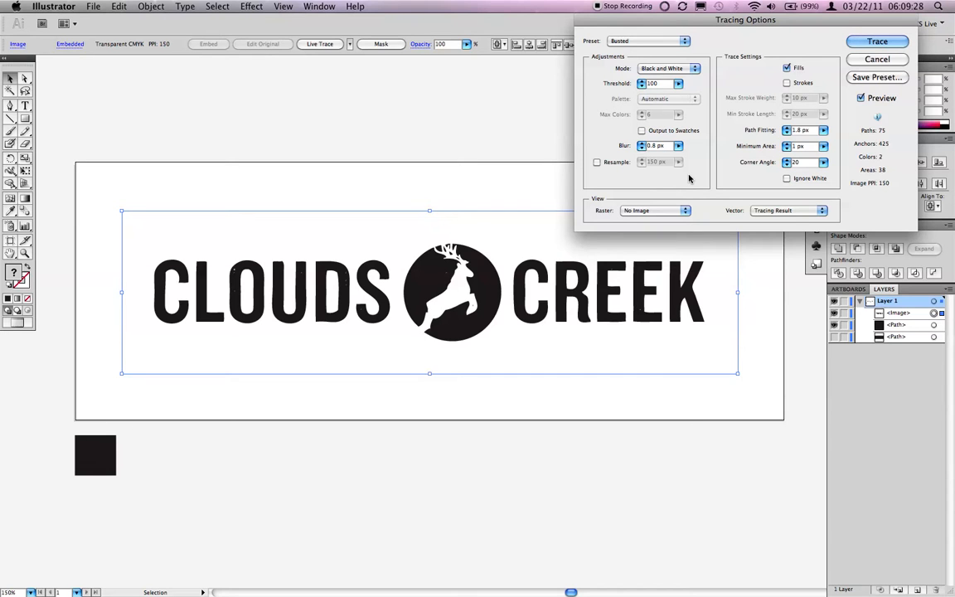
Set the blur of the logo tracing to 0.2 px.
left_click(664, 83)
key("Tab")
left_click_drag(811, 132, 790, 132)
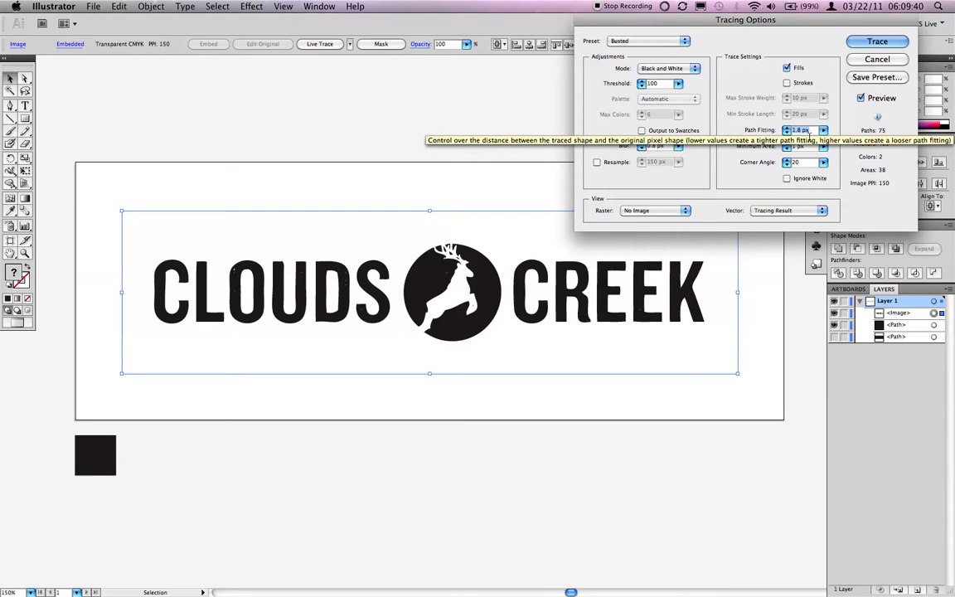
left_click_drag(806, 147, 777, 164)
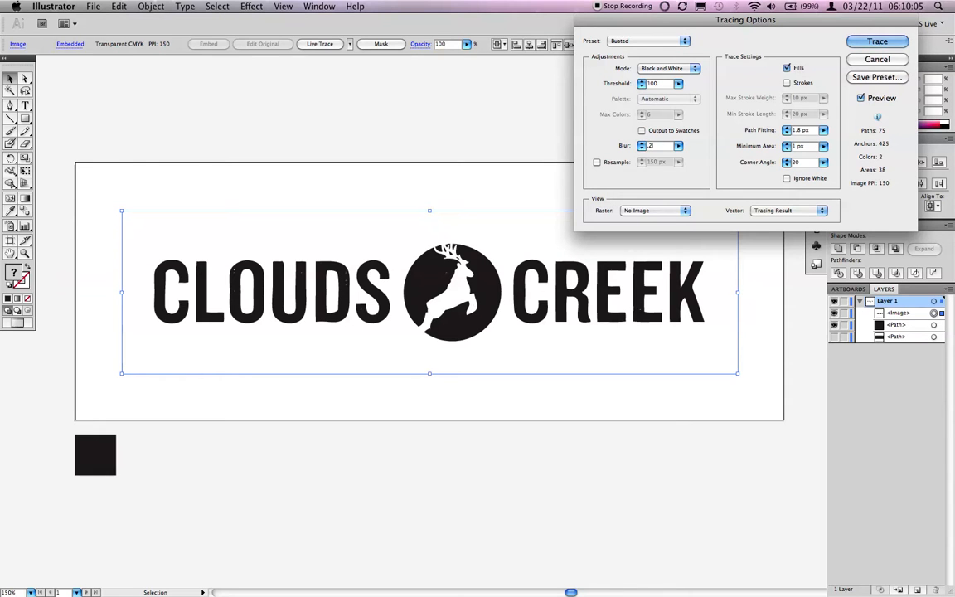
key("Tab")
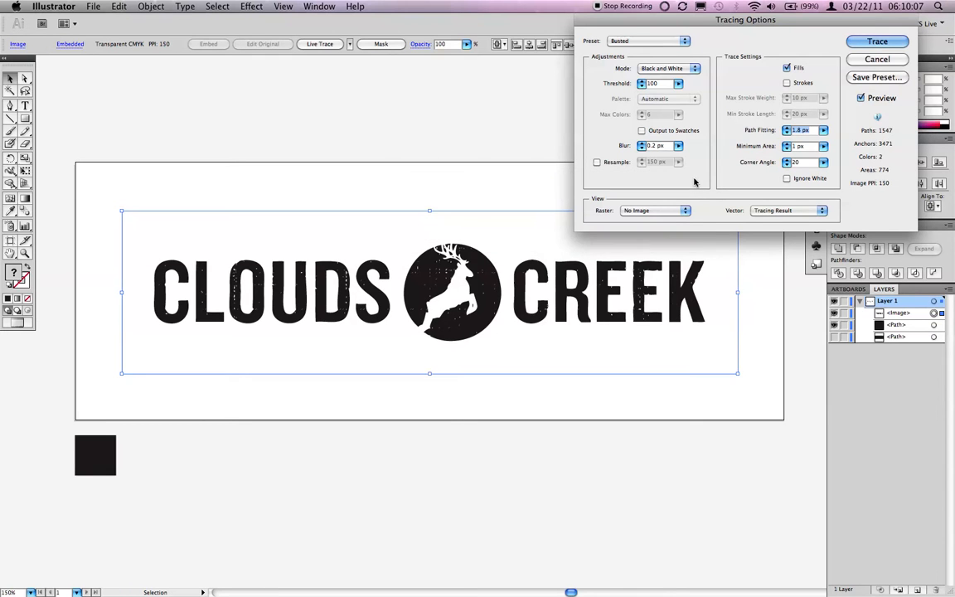
Try a tracing blur of 0.3 px on the logo and return it to 0.2 px.
left_click_drag(665, 146, 631, 148)
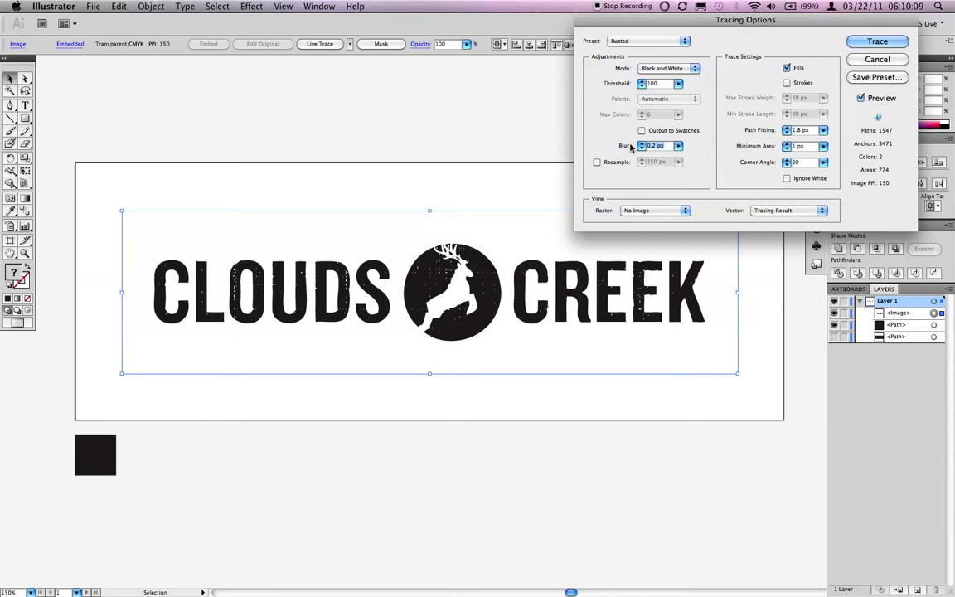
type(".3")
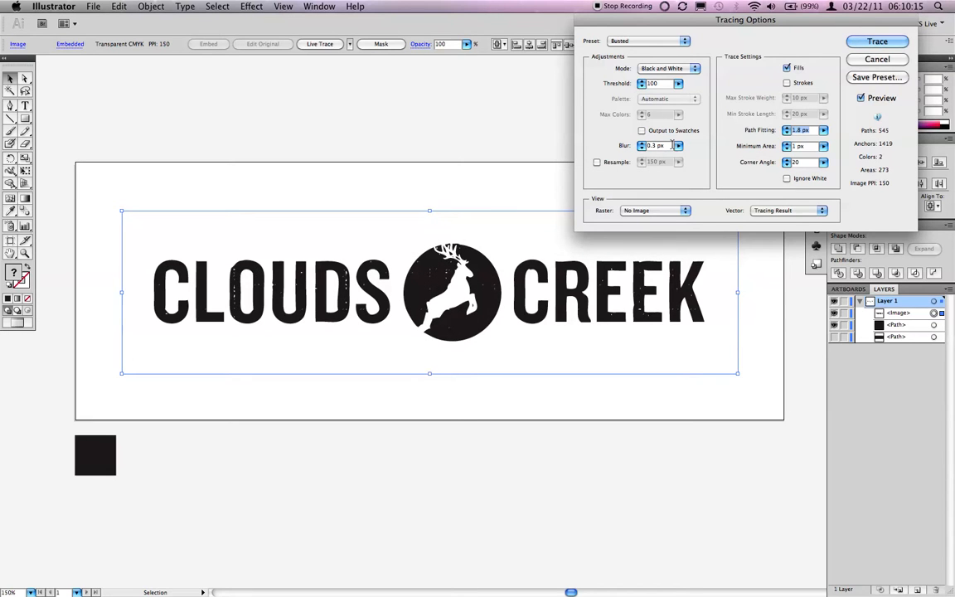
double_click(673, 145)
type(".2")
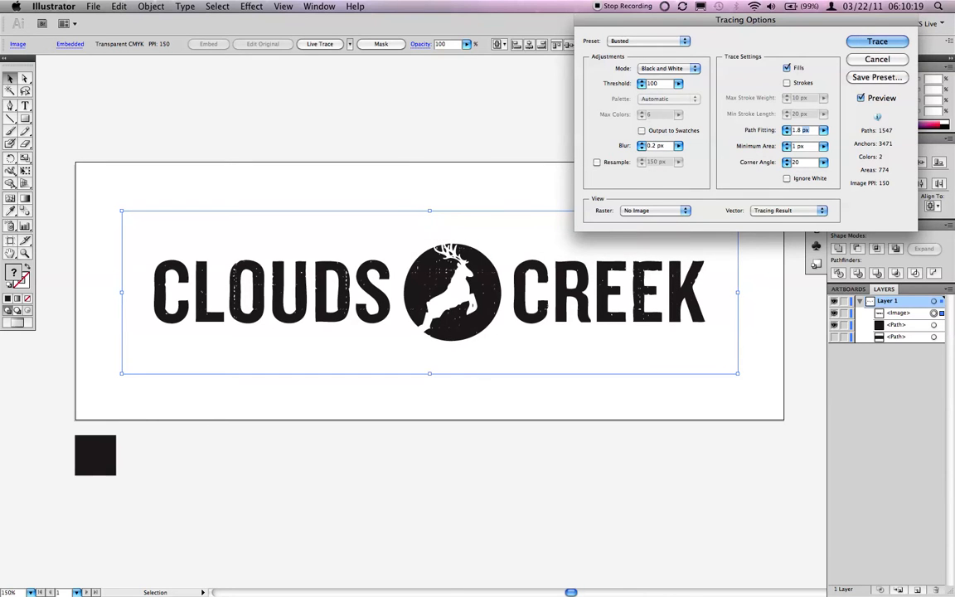
Set the path fitting of the tracing to 0.8 px and its blur to 0.3 px.
type("1")
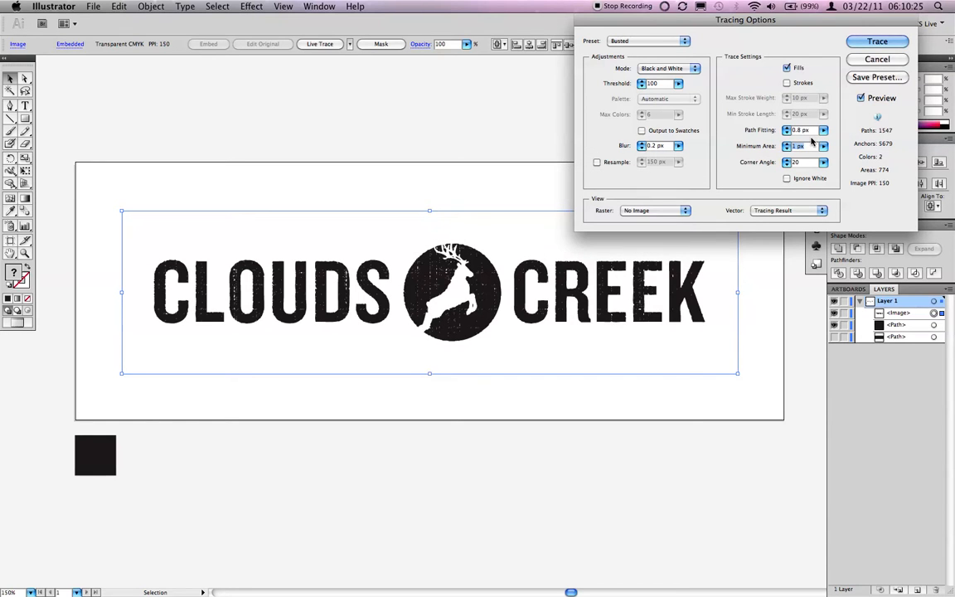
left_click(622, 147)
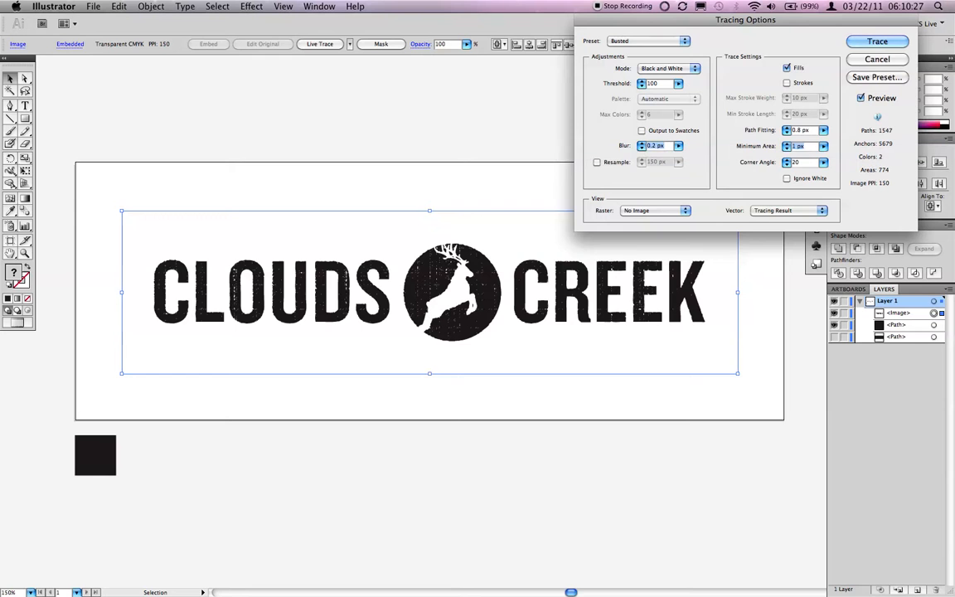
type("3")
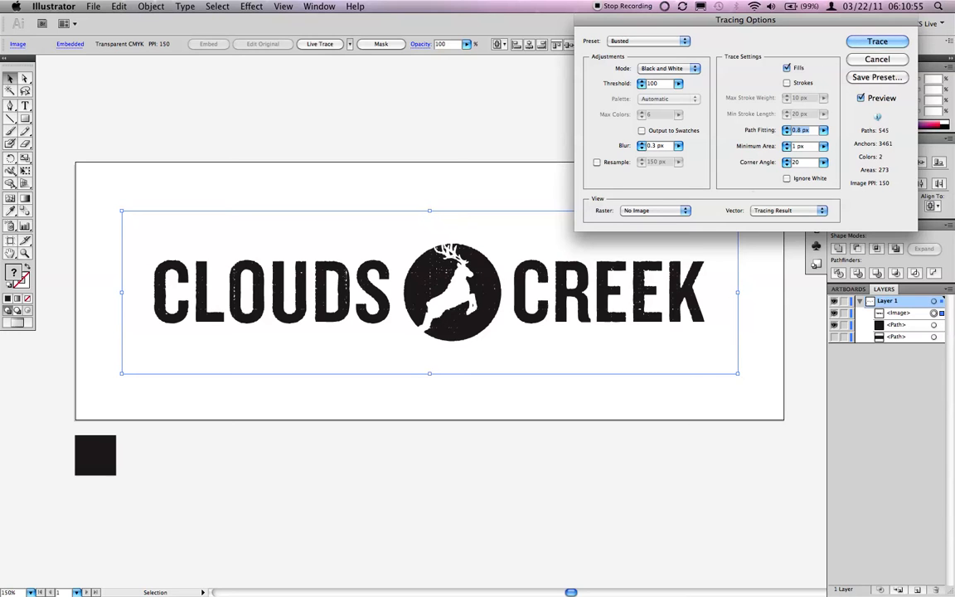
Trace the logo with the adjusted options, expand the tracing into vector paths and deselect it.
left_click(869, 43)
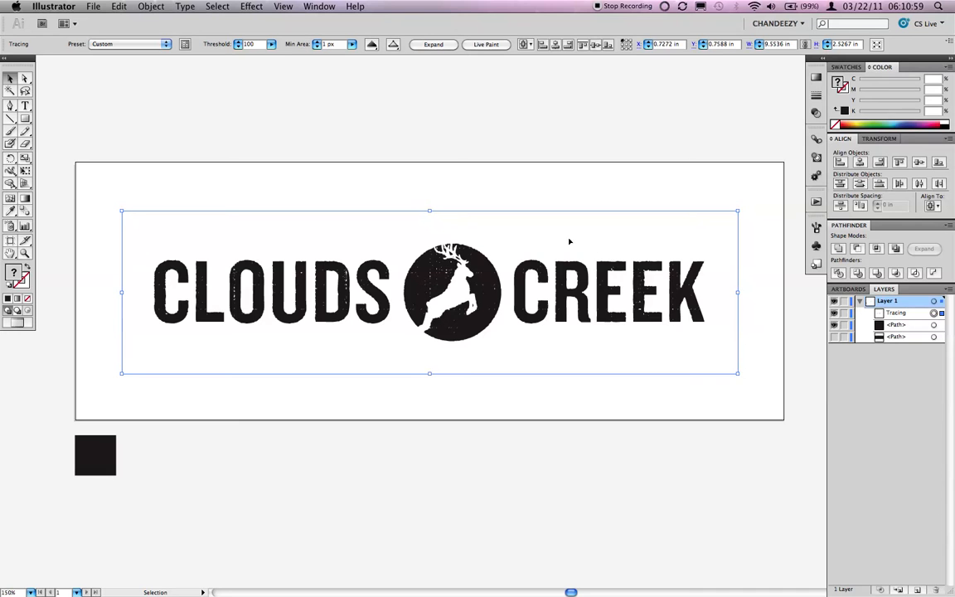
left_click(433, 45)
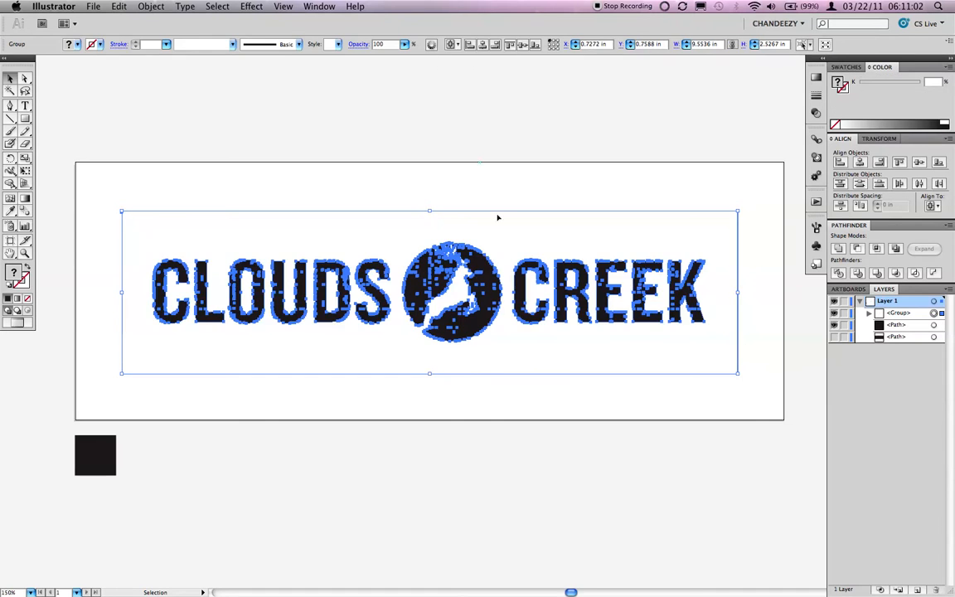
left_click(539, 470)
Select one white shape of the expanded logo plus everything with the same fill color, and delete them all.
key("a")
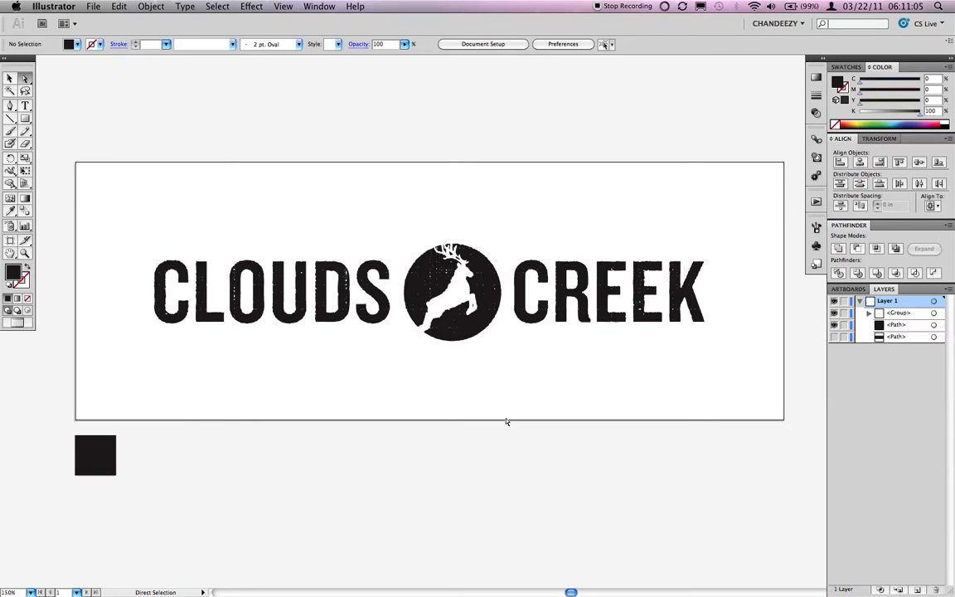
left_click(552, 356)
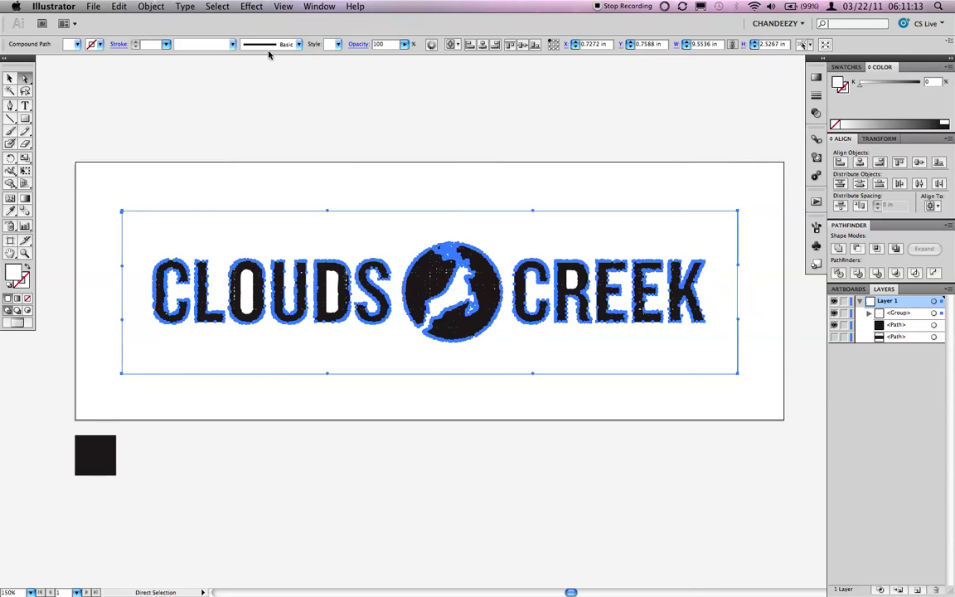
left_click(217, 5)
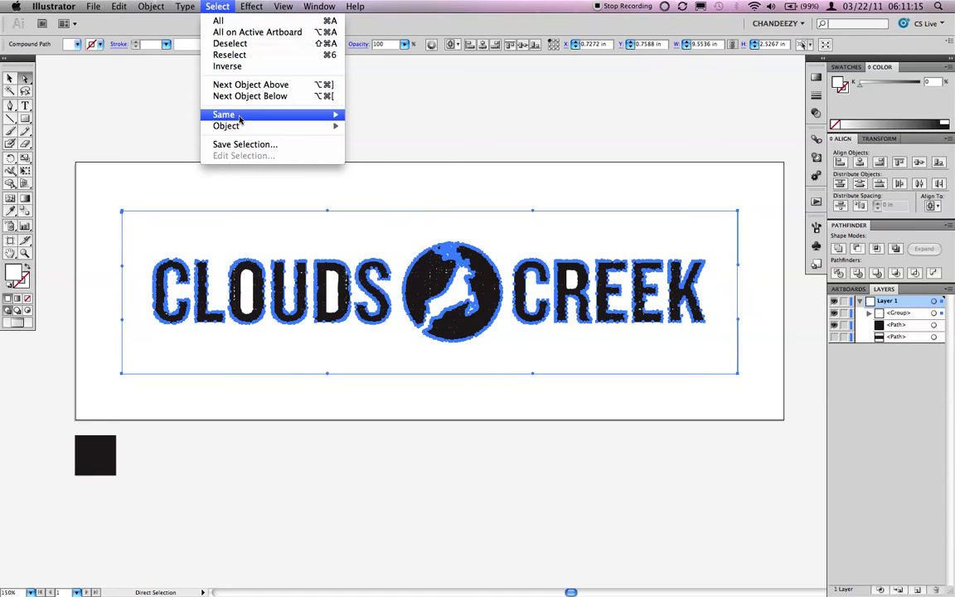
mouse_move(226, 115)
left_click(397, 160)
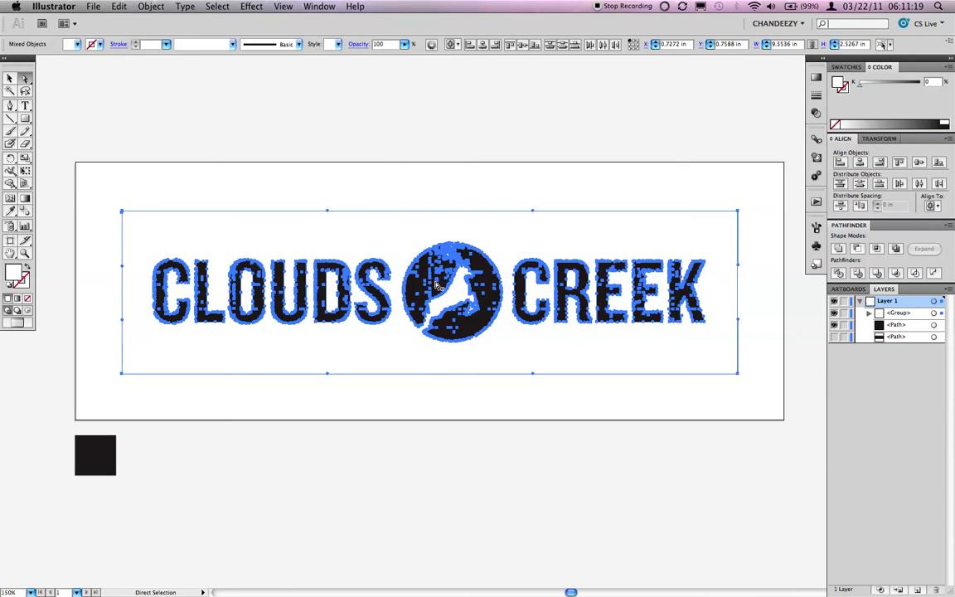
key("Delete")
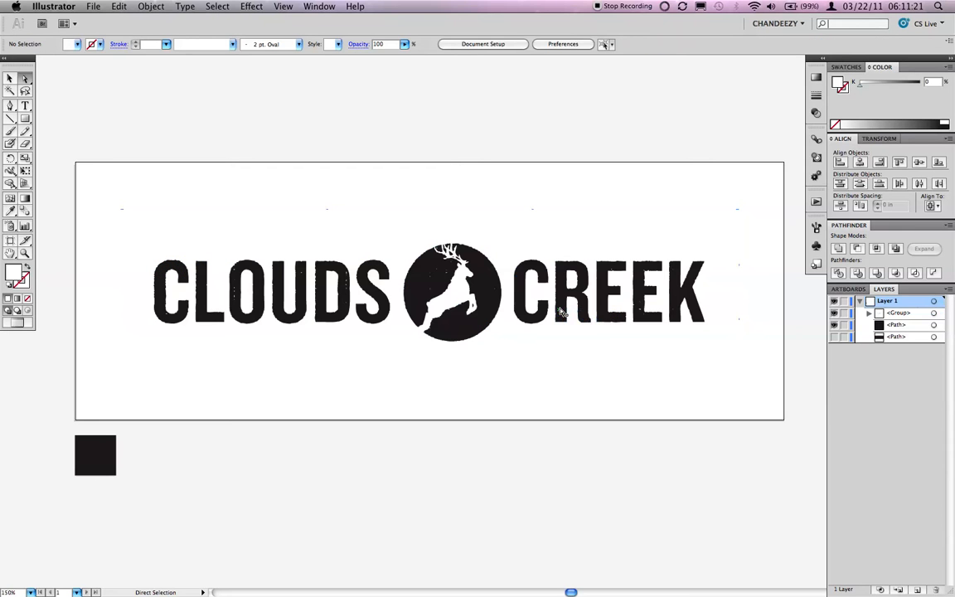
Examine the distressed vector edges and speckles of the deer emblem up close and in the whole logo.
key("super+space")
left_click_drag(410, 242, 509, 355)
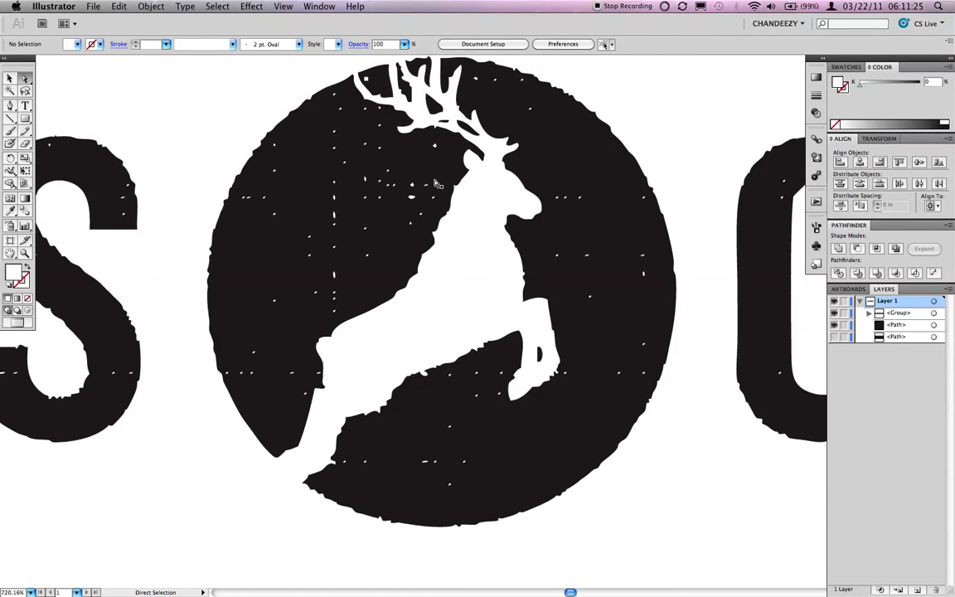
key("v")
key("a")
key("super+minus")
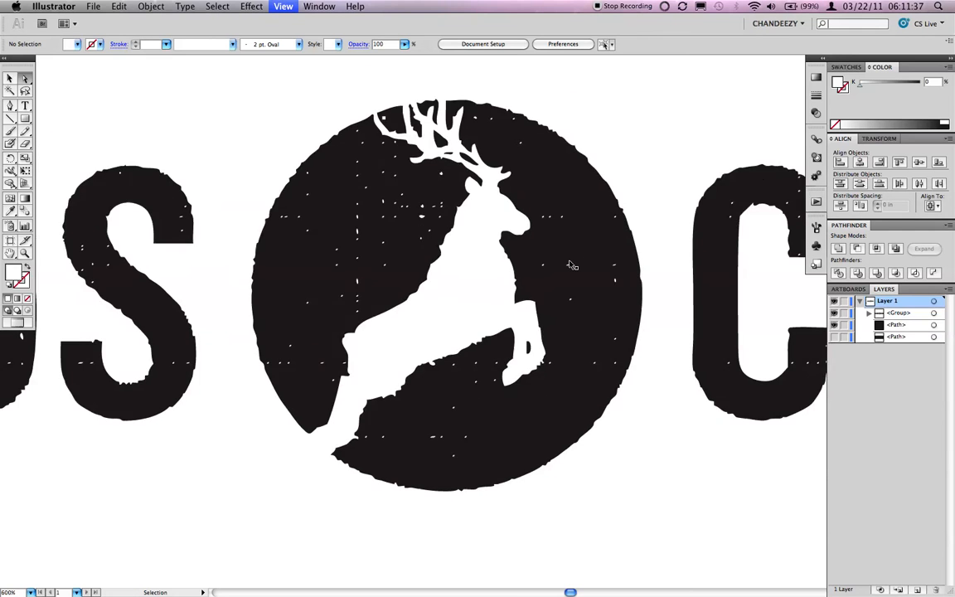
key("super+minus")
key("super+equal")
key("super+minus")
key("super+minus")
key("super+minus")
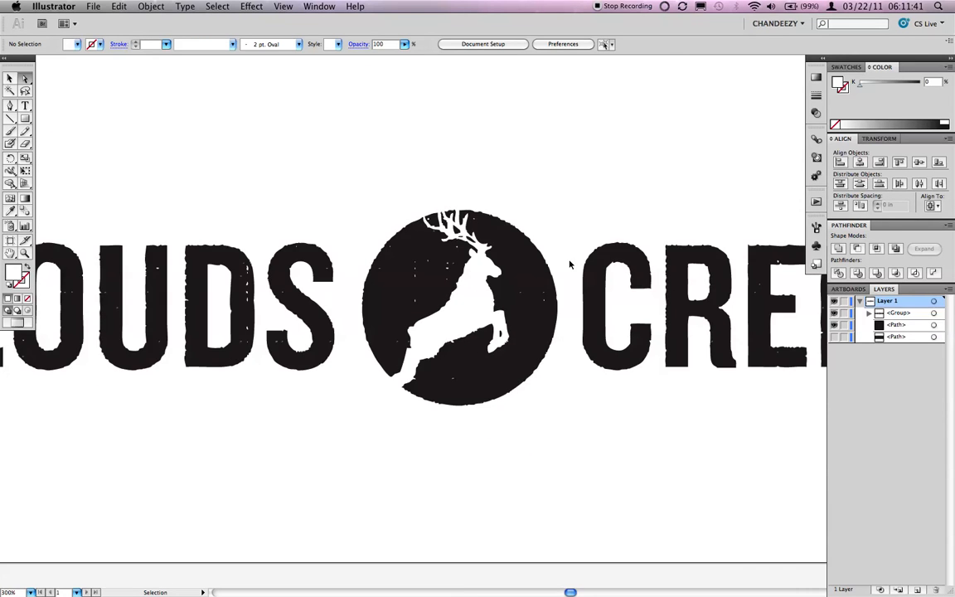
key("super+minus")
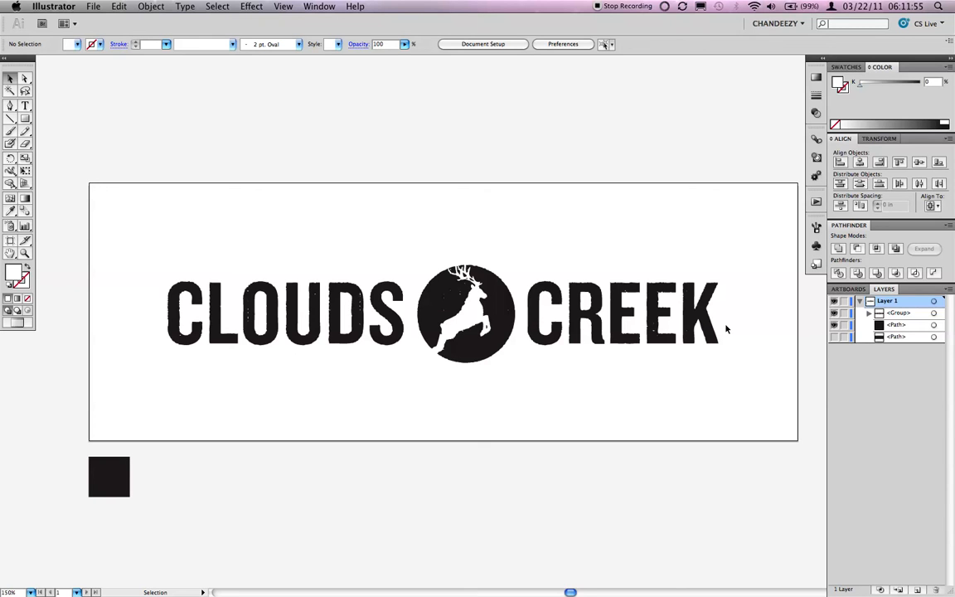
Fill the logo group with white (FFFFFF) and show the hidden black background path behind it.
left_click(934, 315)
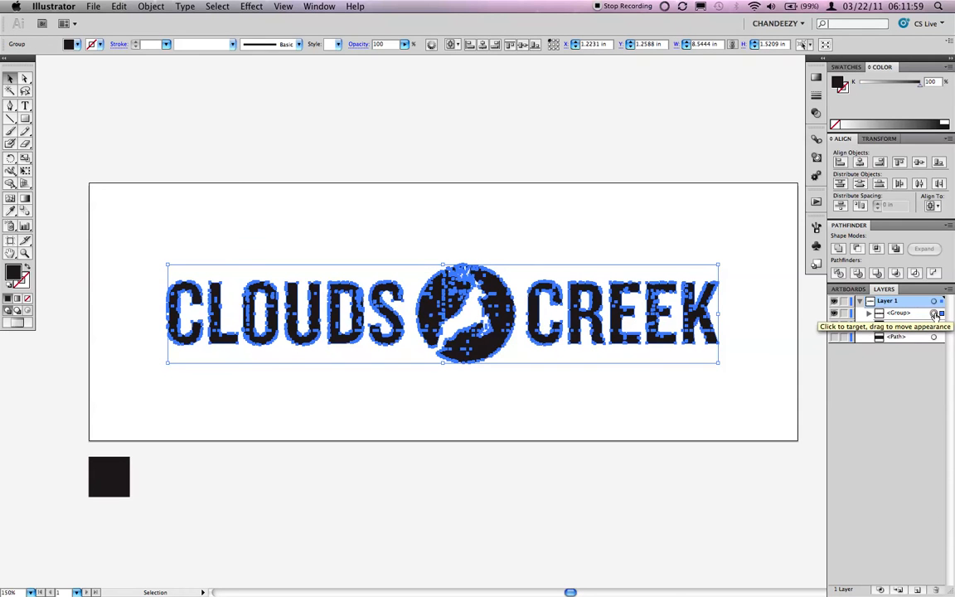
double_click(12, 272)
left_click_drag(485, 197, 486, 158)
left_click_drag(450, 252, 480, 315)
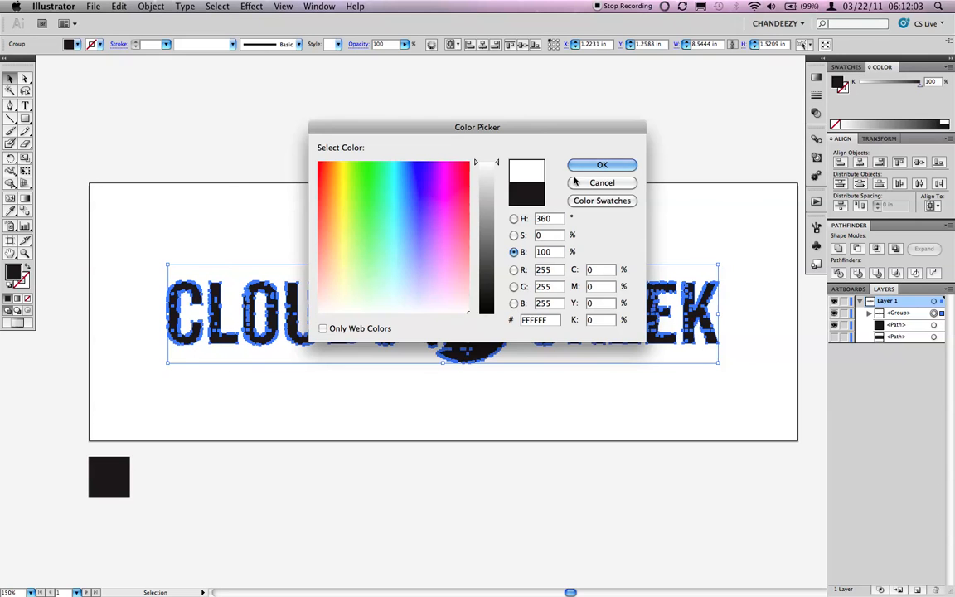
key("Return")
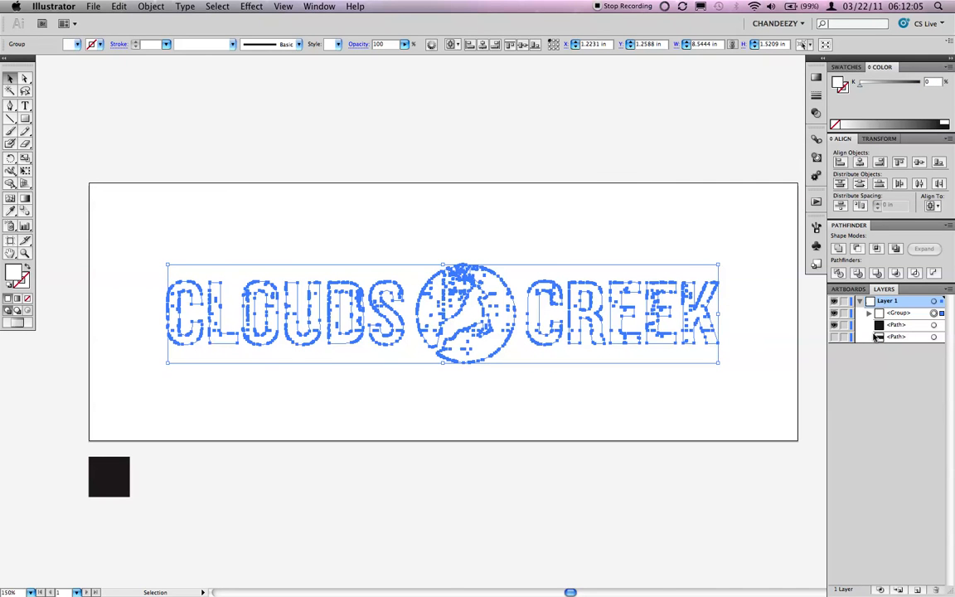
left_click(834, 337)
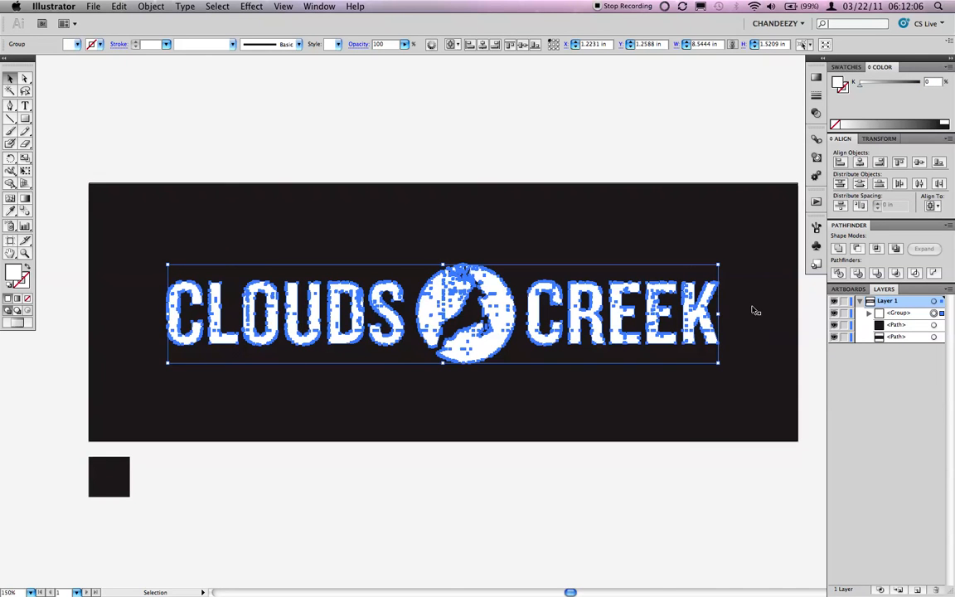
left_click(651, 125)
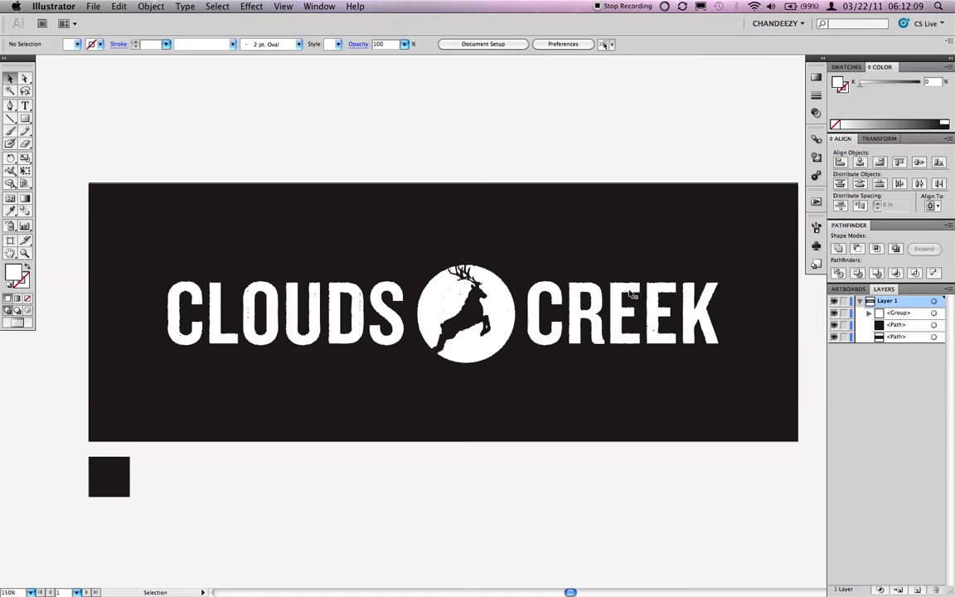